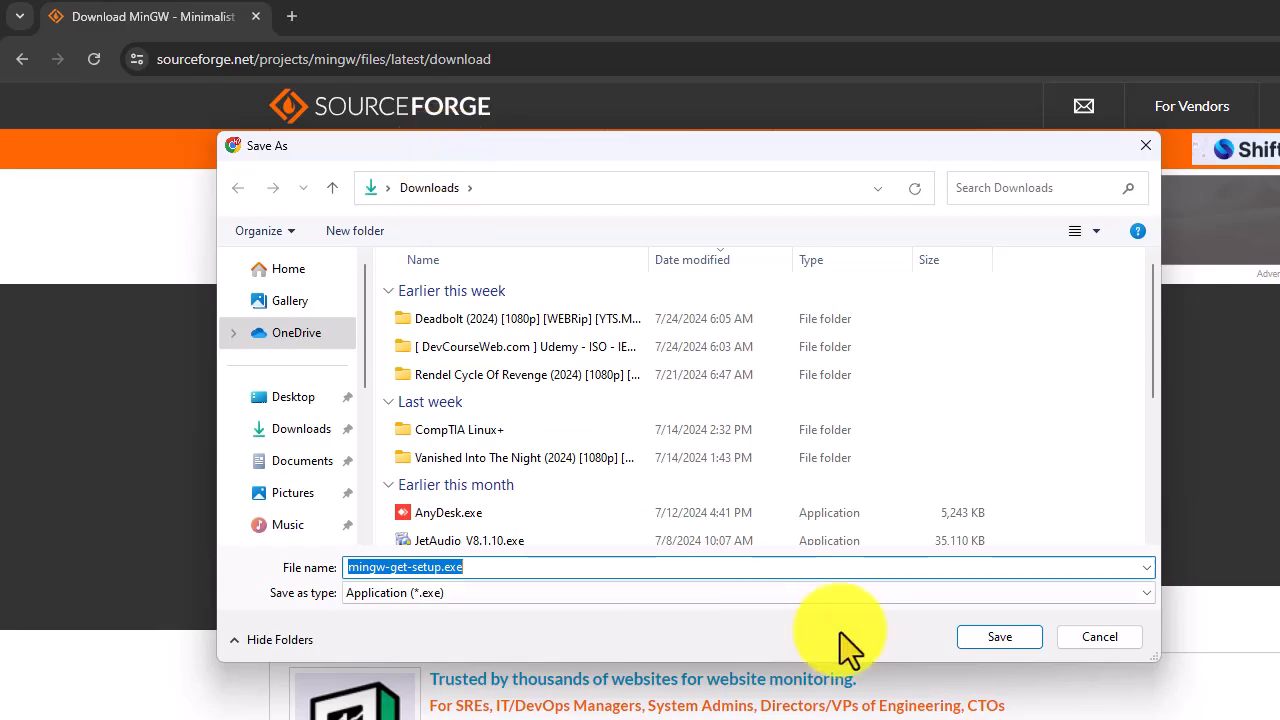
Step: Save mingw-get-setup.exe to Downloads and install the MinGW Installation Manager into C:\MinGW with the default preferences
left_click(794, 505)
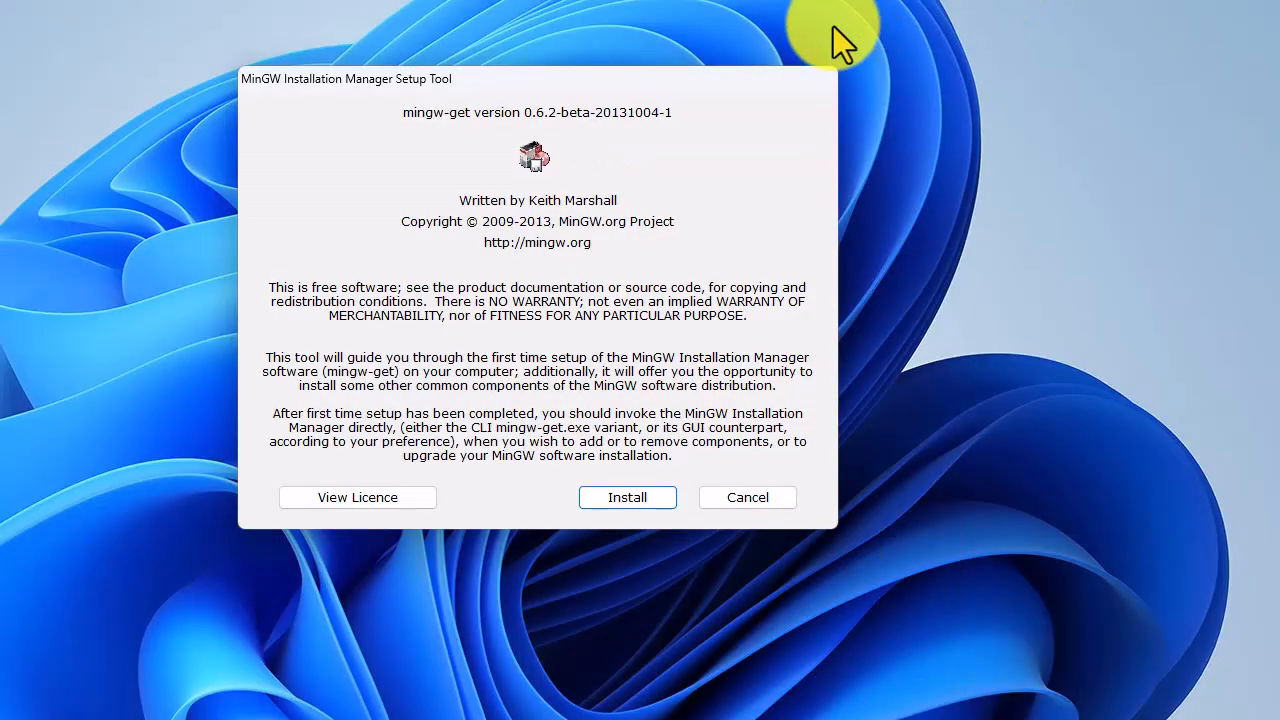
left_click(617, 501)
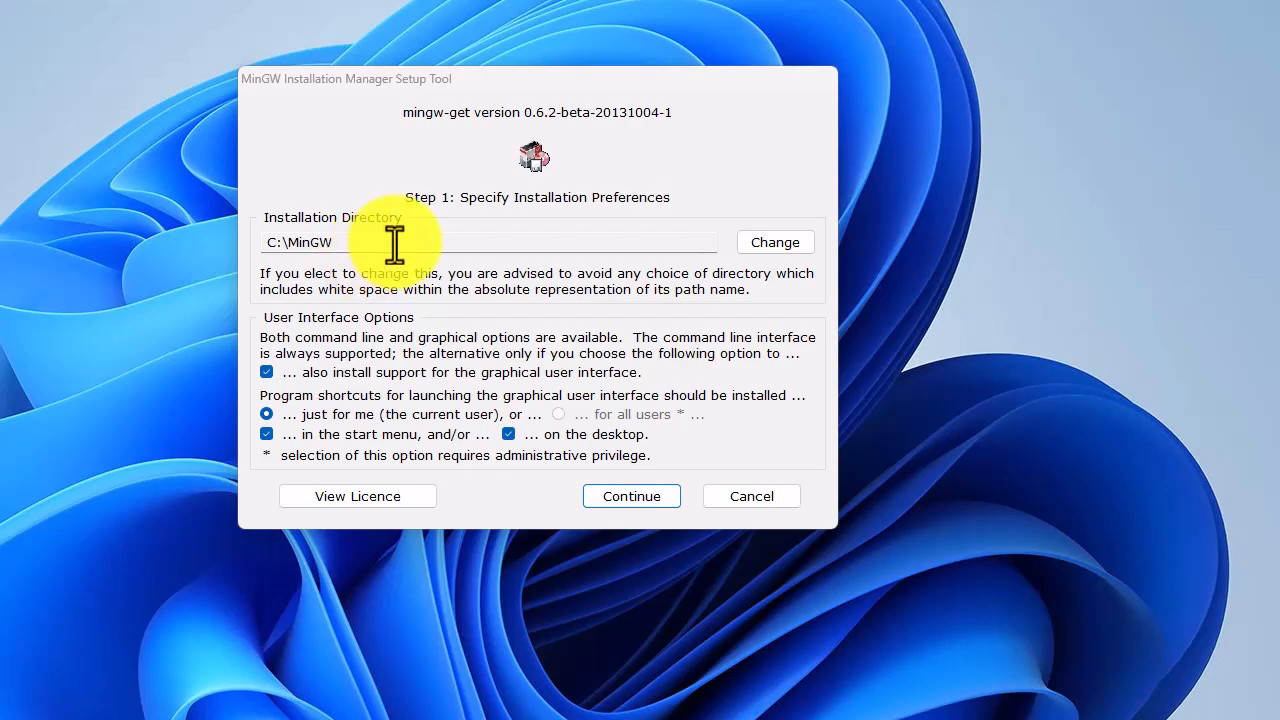
left_click(640, 498)
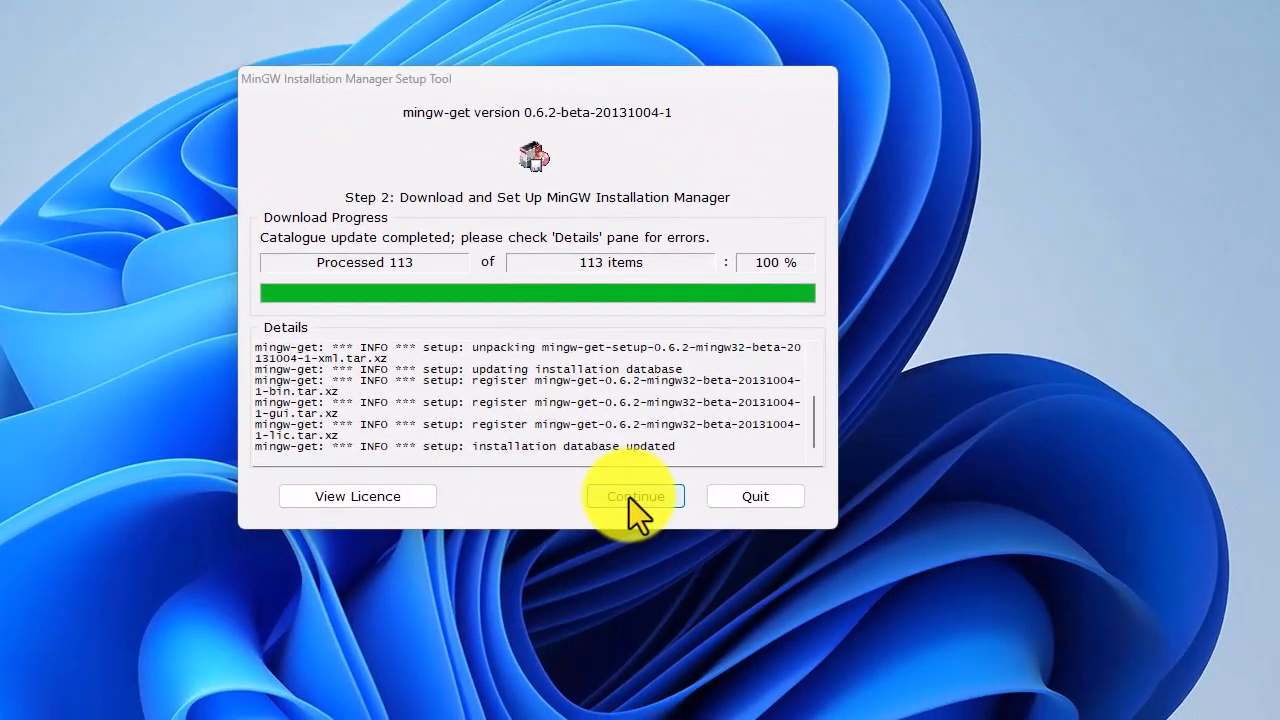
left_click(632, 497)
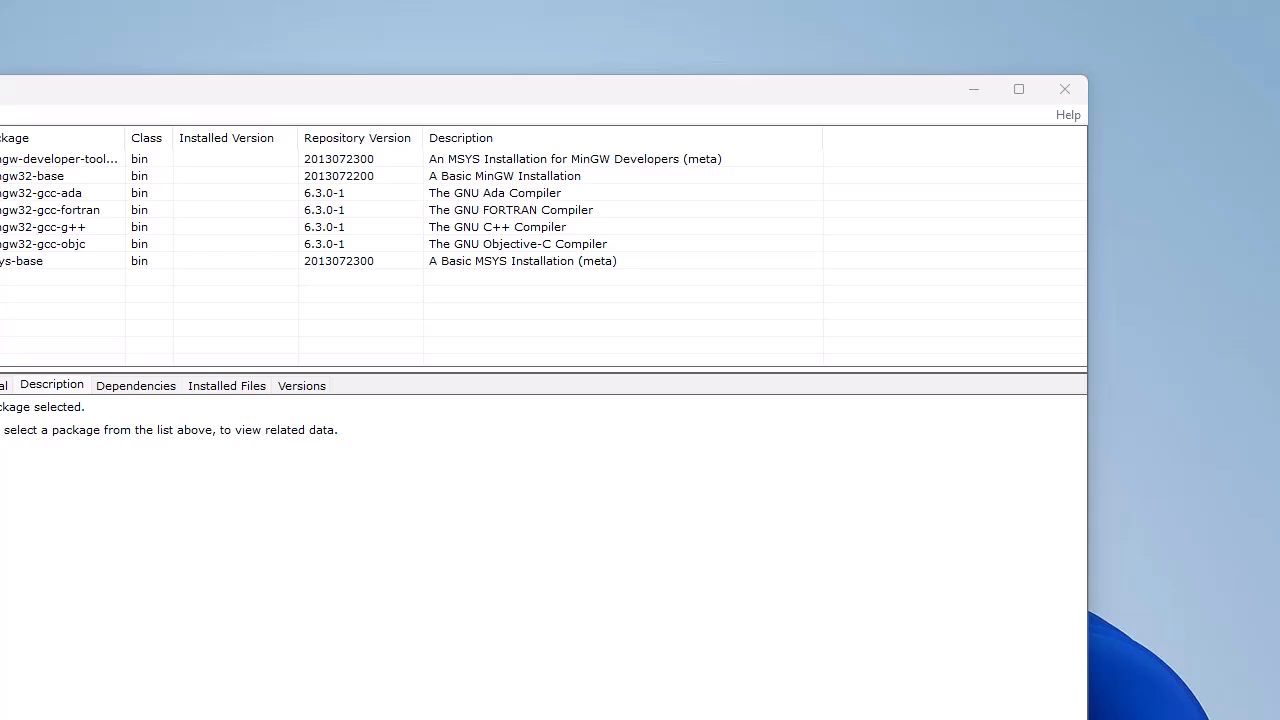
Step: Mark the MSYS Installation for MinGW Developers and mingw32-base packages for installation
left_click(297, 129)
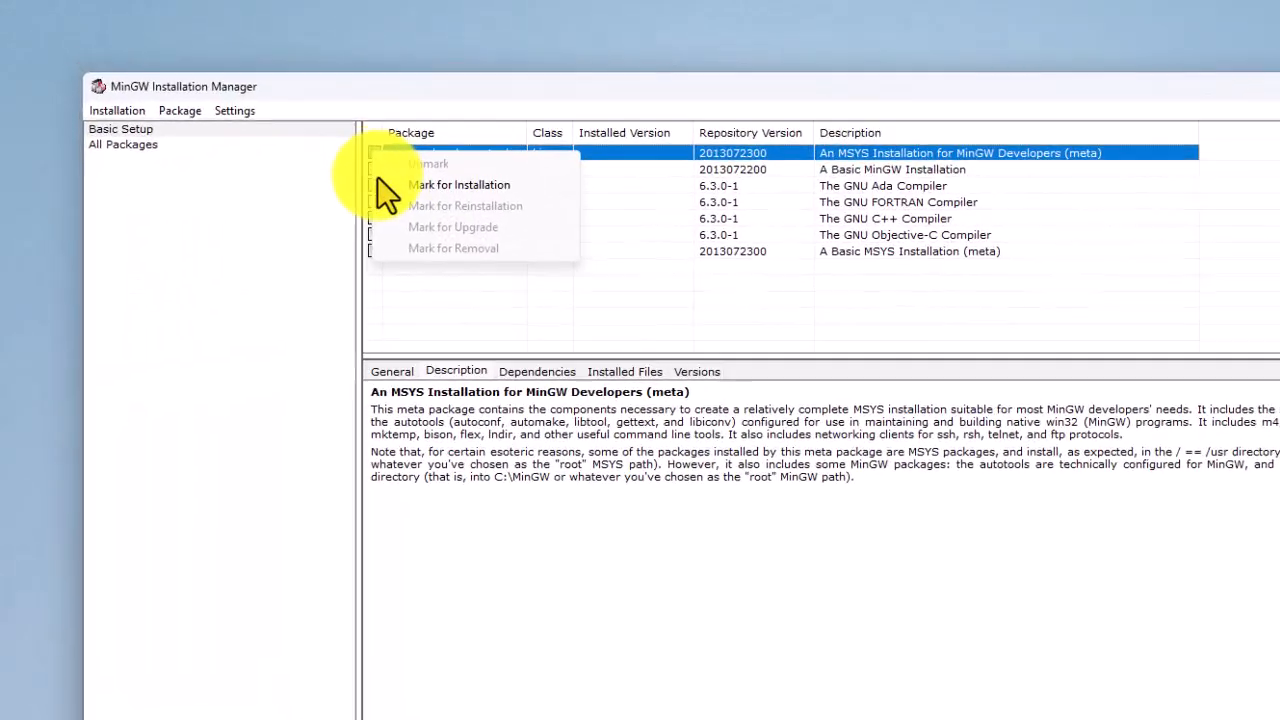
left_click(372, 181)
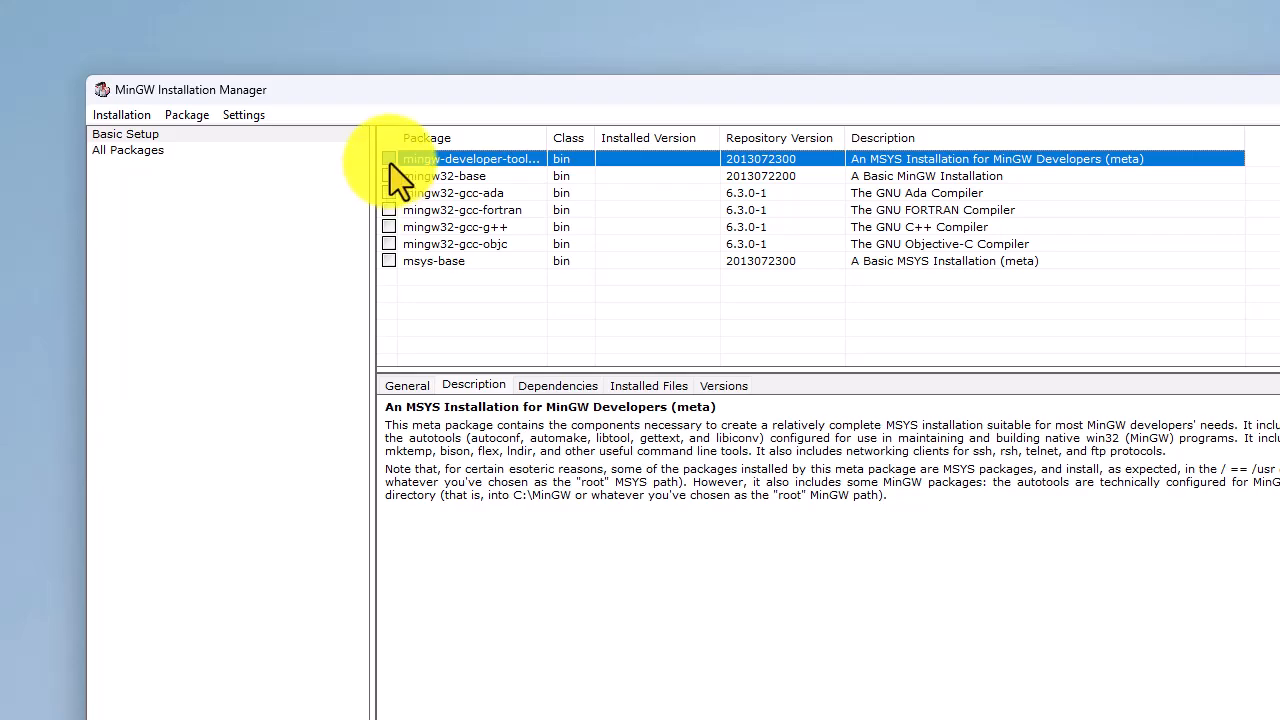
left_click(390, 163)
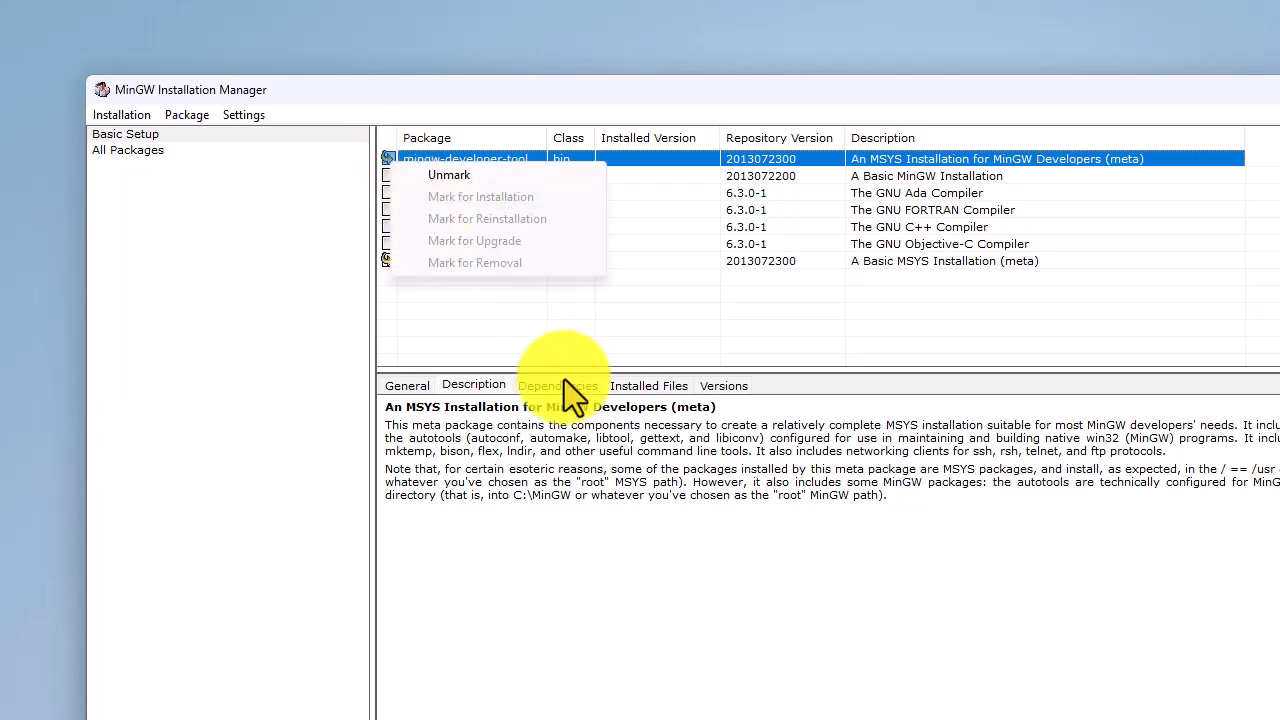
left_click(510, 307)
left_click(388, 176)
left_click(431, 214)
Step: Mark the mingw32-gcc-ada, mingw32-gcc-fortran, mingw32-gcc-g++ and mingw32-gcc-objc compiler packages for installation
left_click(389, 193)
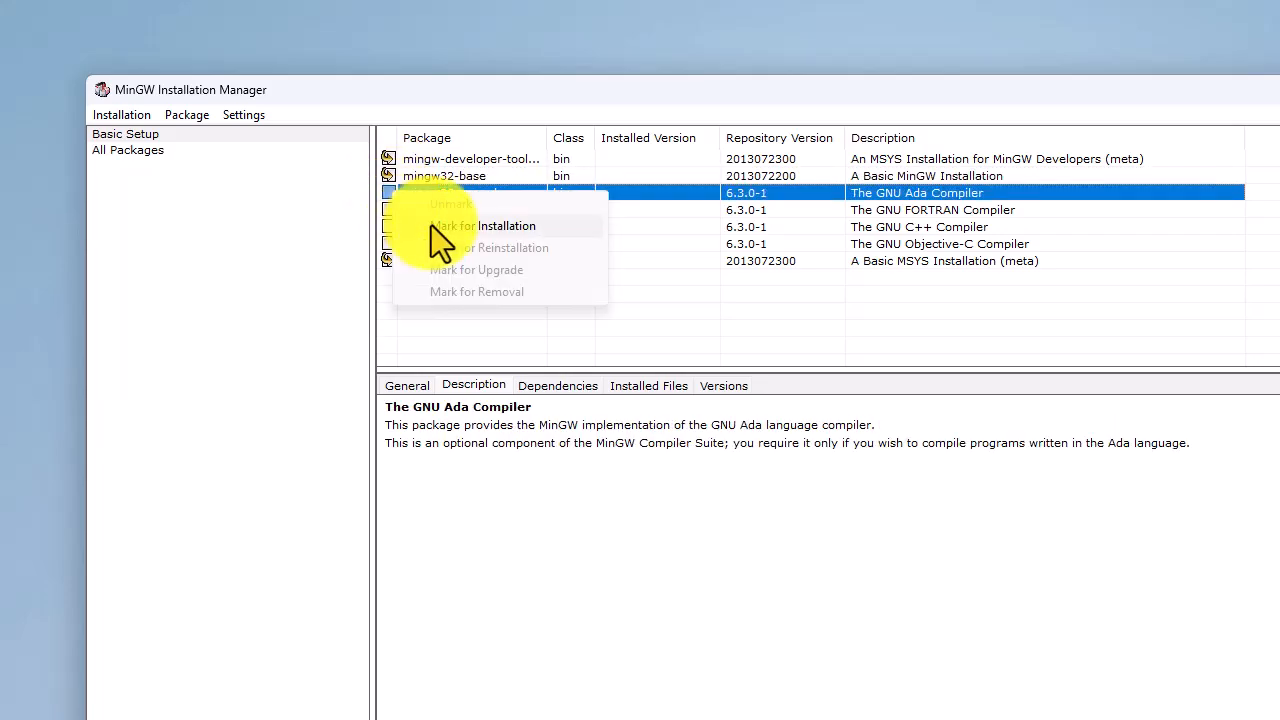
left_click(431, 224)
left_click(389, 210)
left_click(431, 243)
left_click(389, 227)
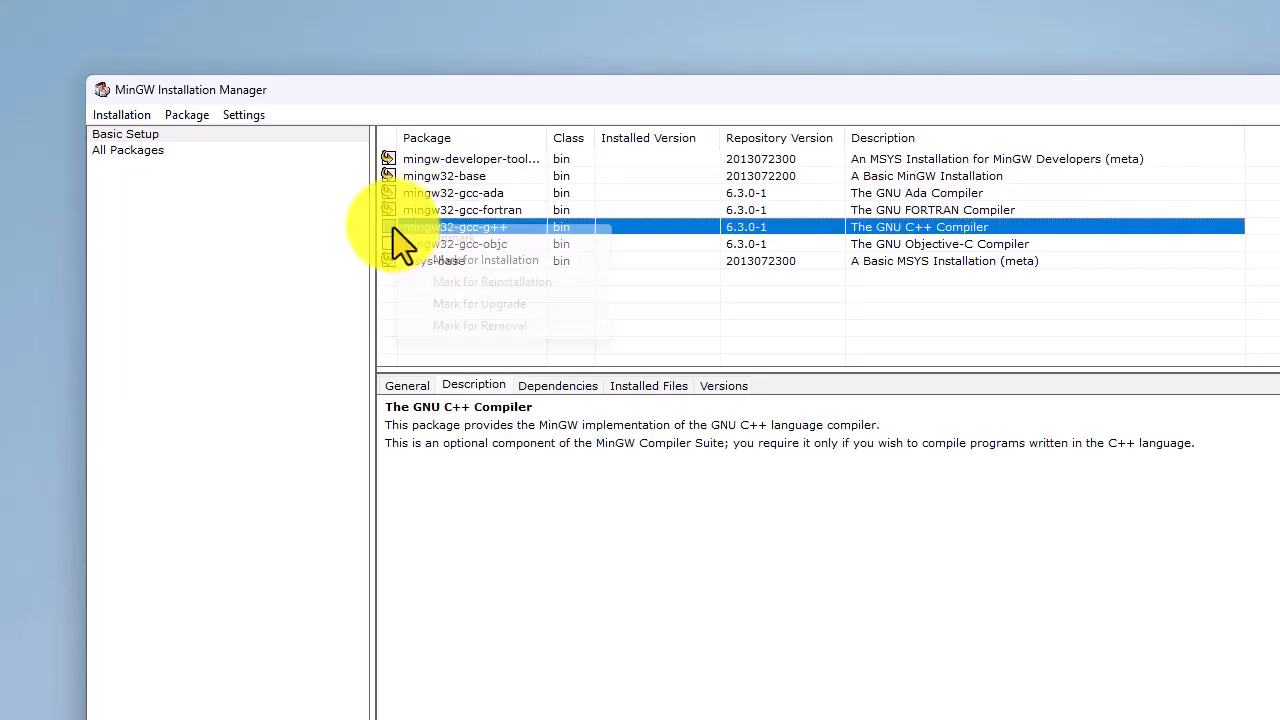
left_click(442, 259)
left_click(389, 244)
left_click(447, 273)
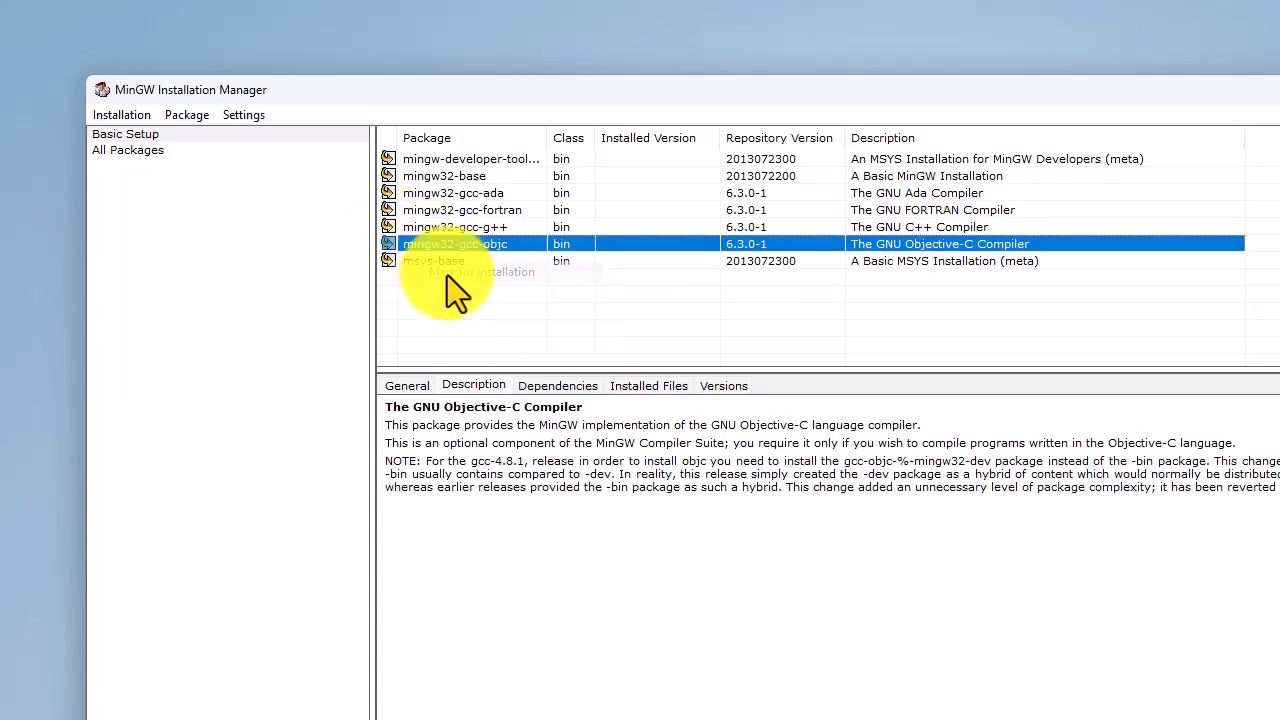
Step: Apply the scheduled changes to install all marked packages, and close the MinGW Installation Manager once installation completes
left_click(119, 113)
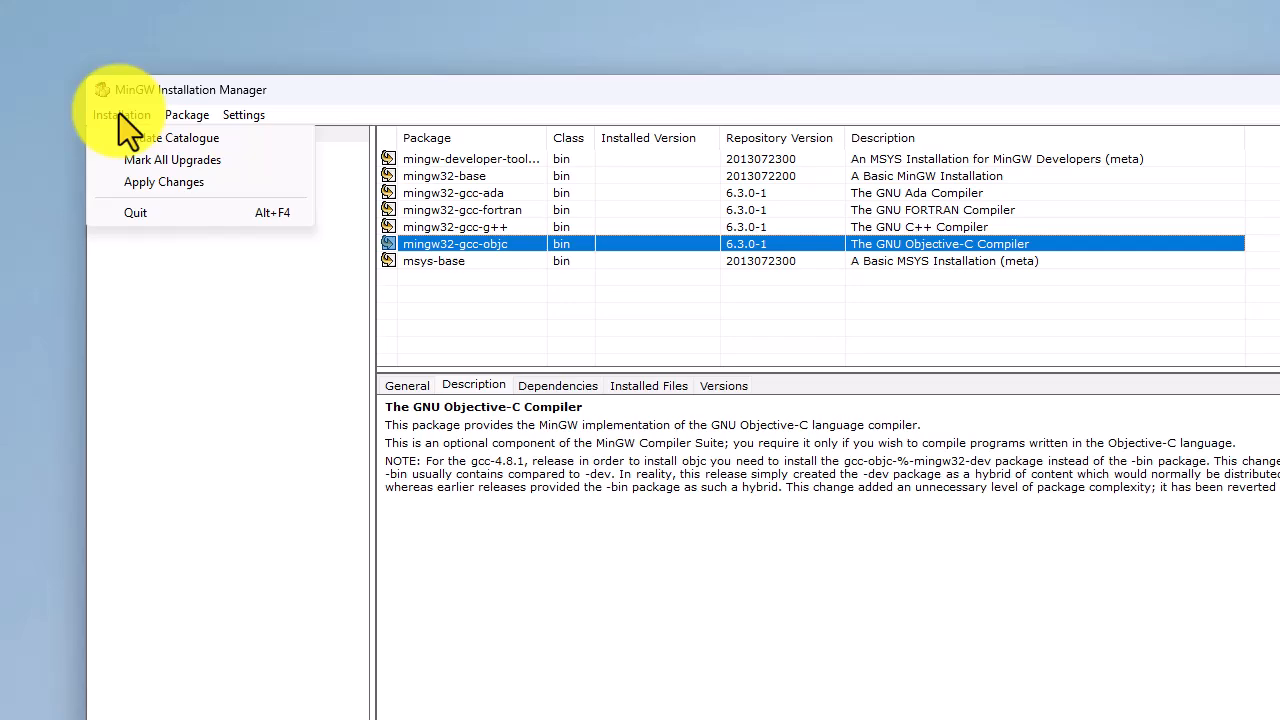
left_click(166, 176)
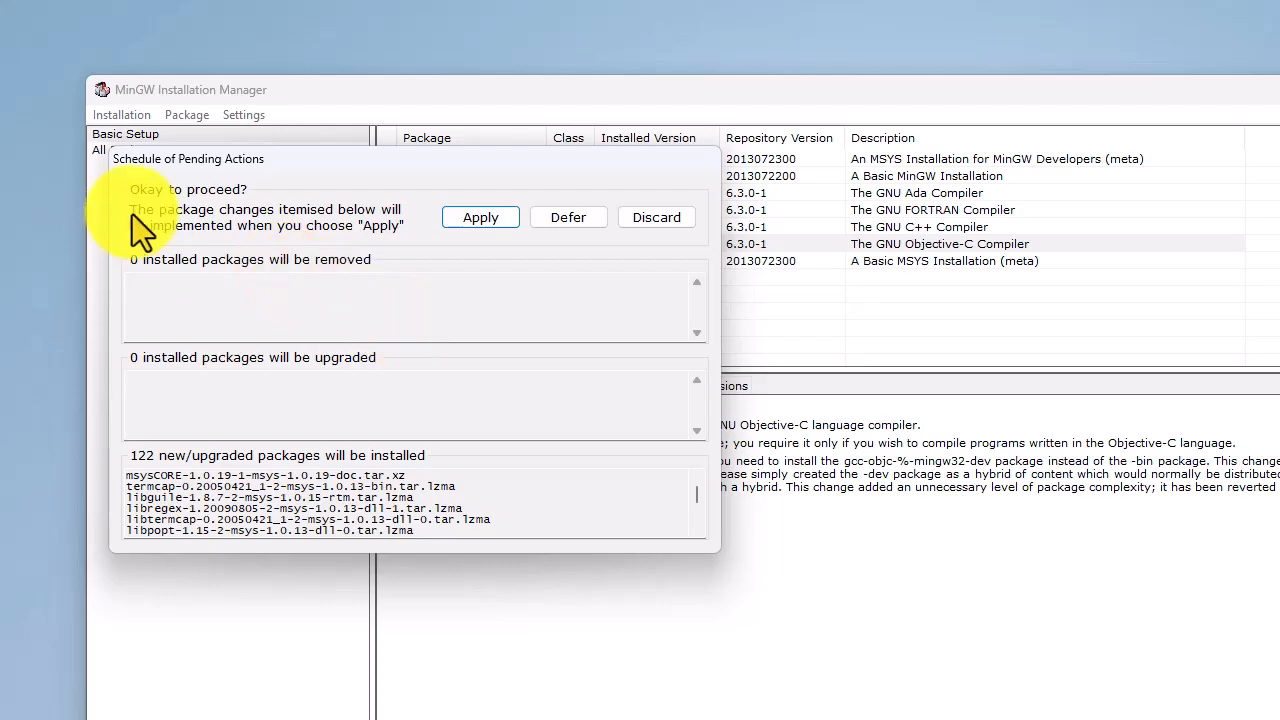
left_click(483, 219)
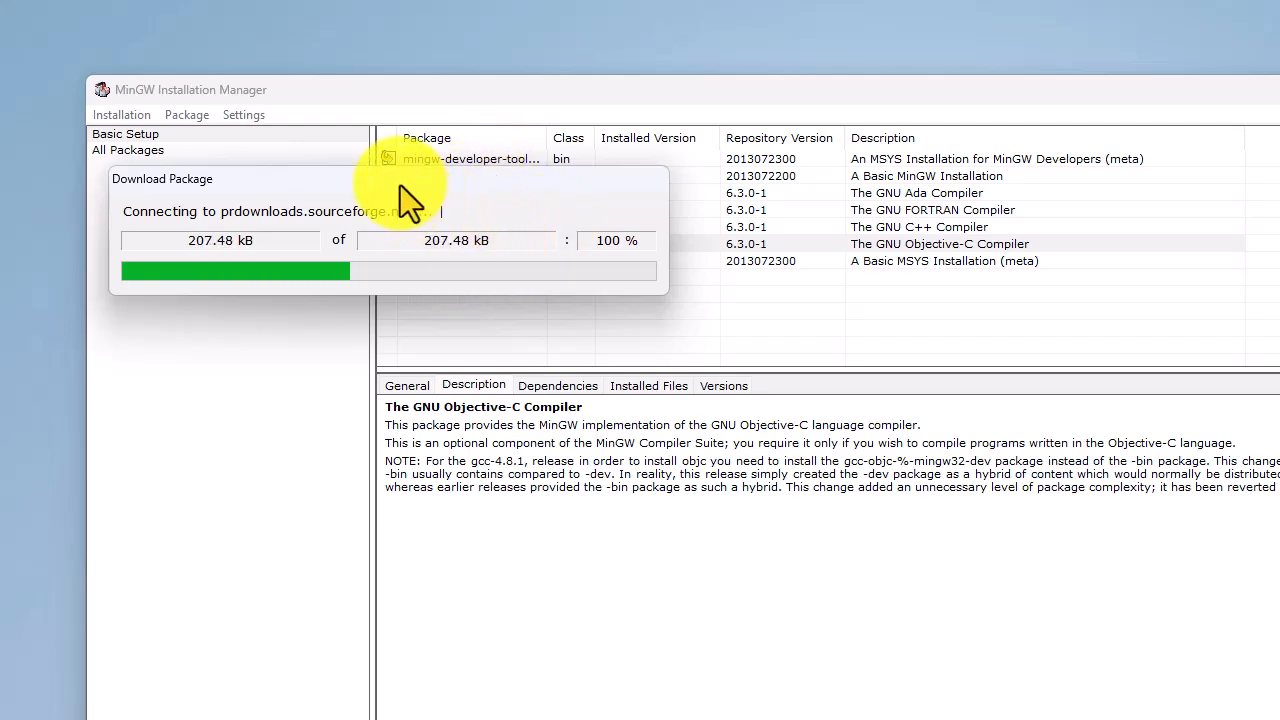
left_click_drag(400, 185, 451, 270)
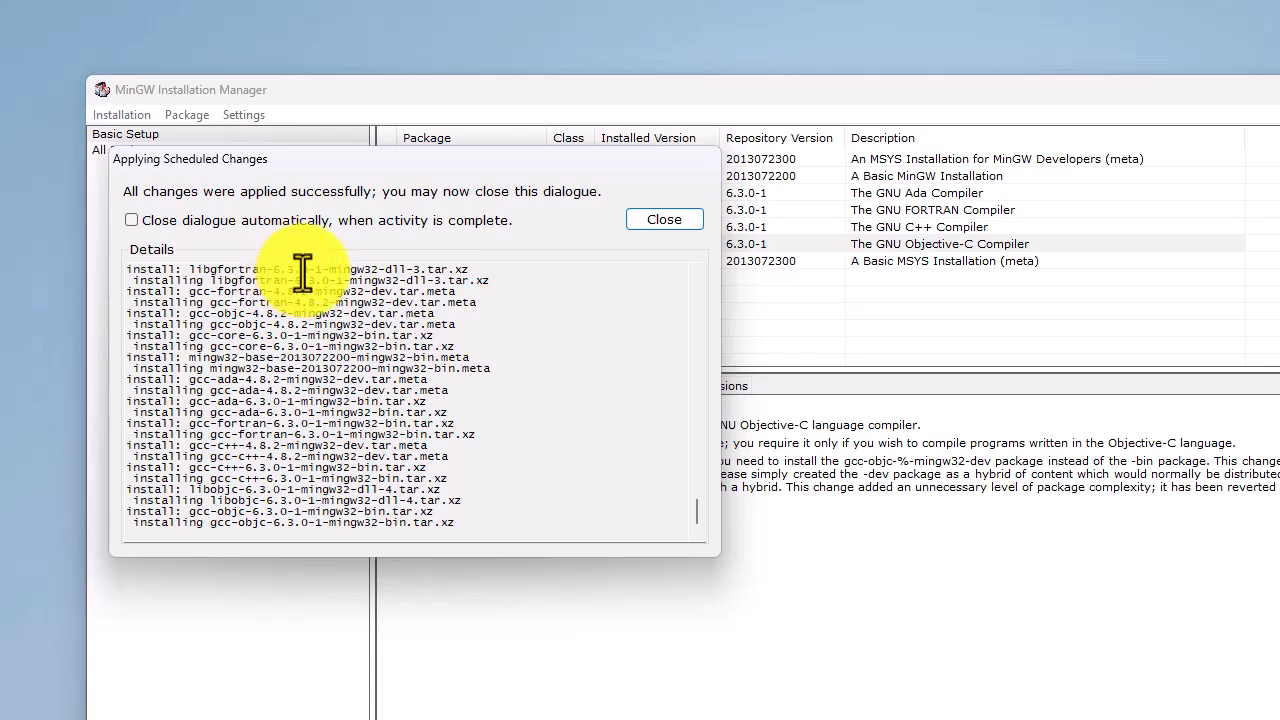
left_click(666, 224)
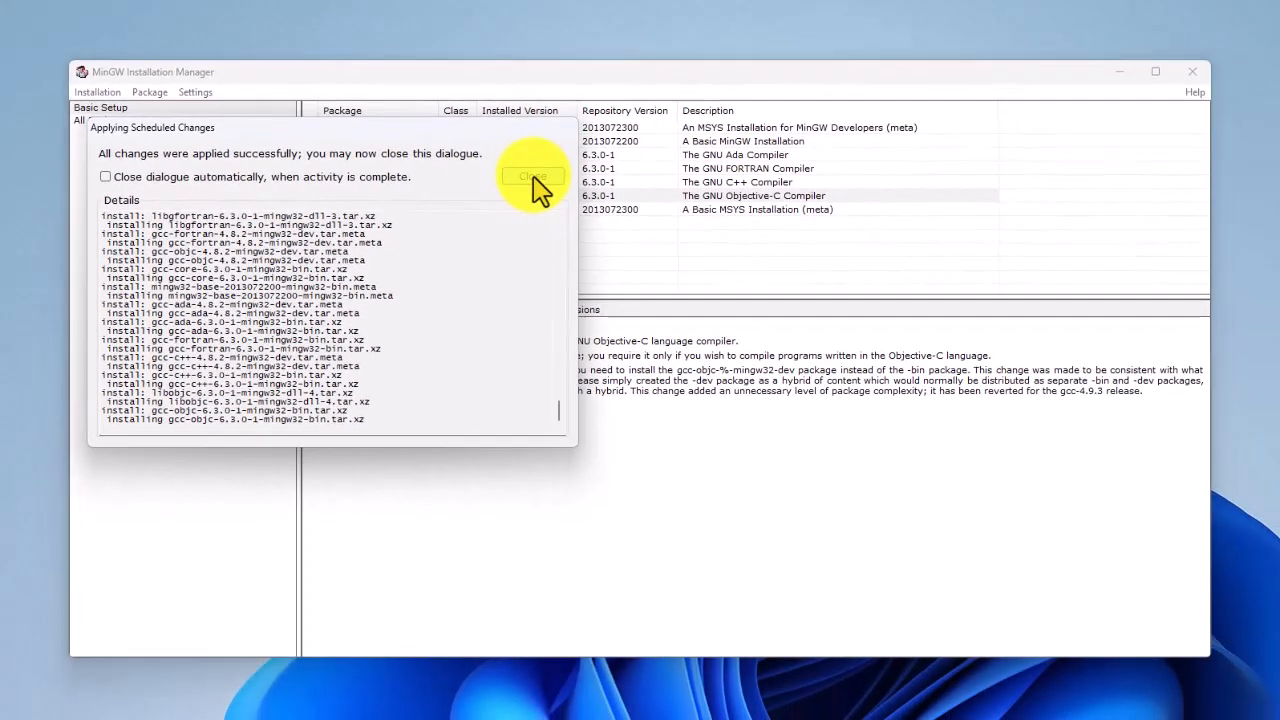
left_click(665, 220)
left_click(647, 285)
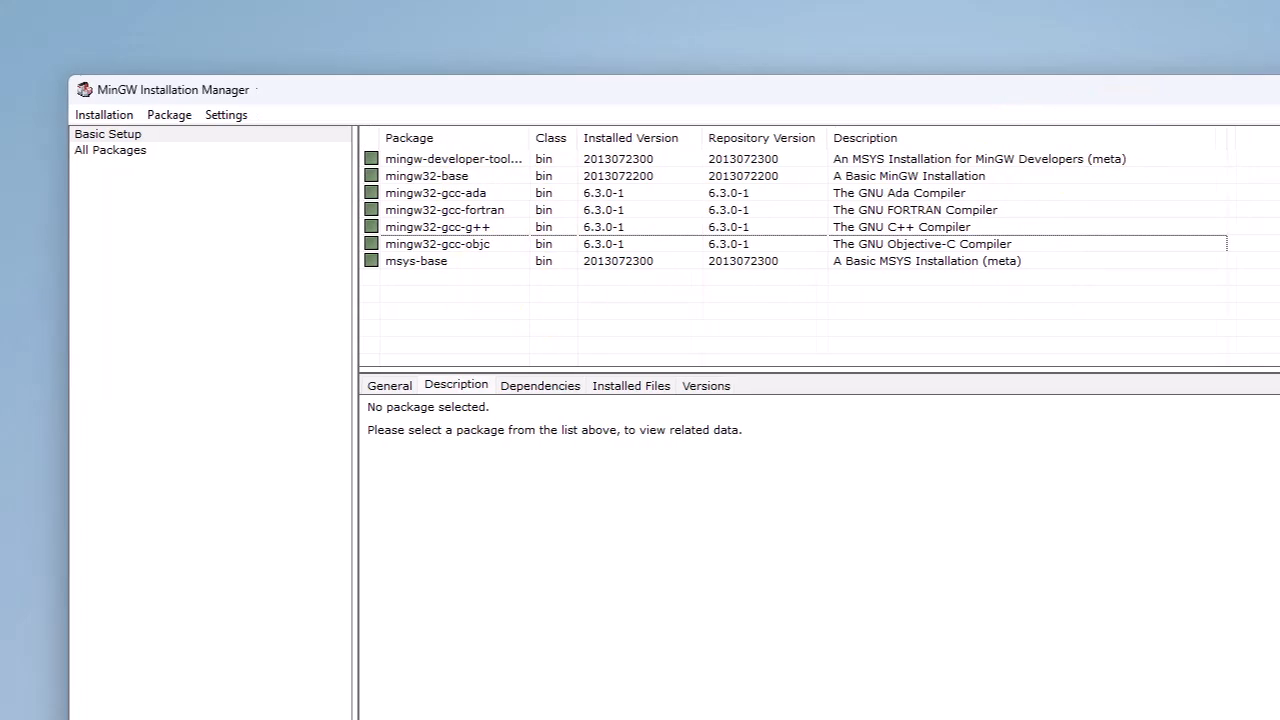
left_click(846, 100)
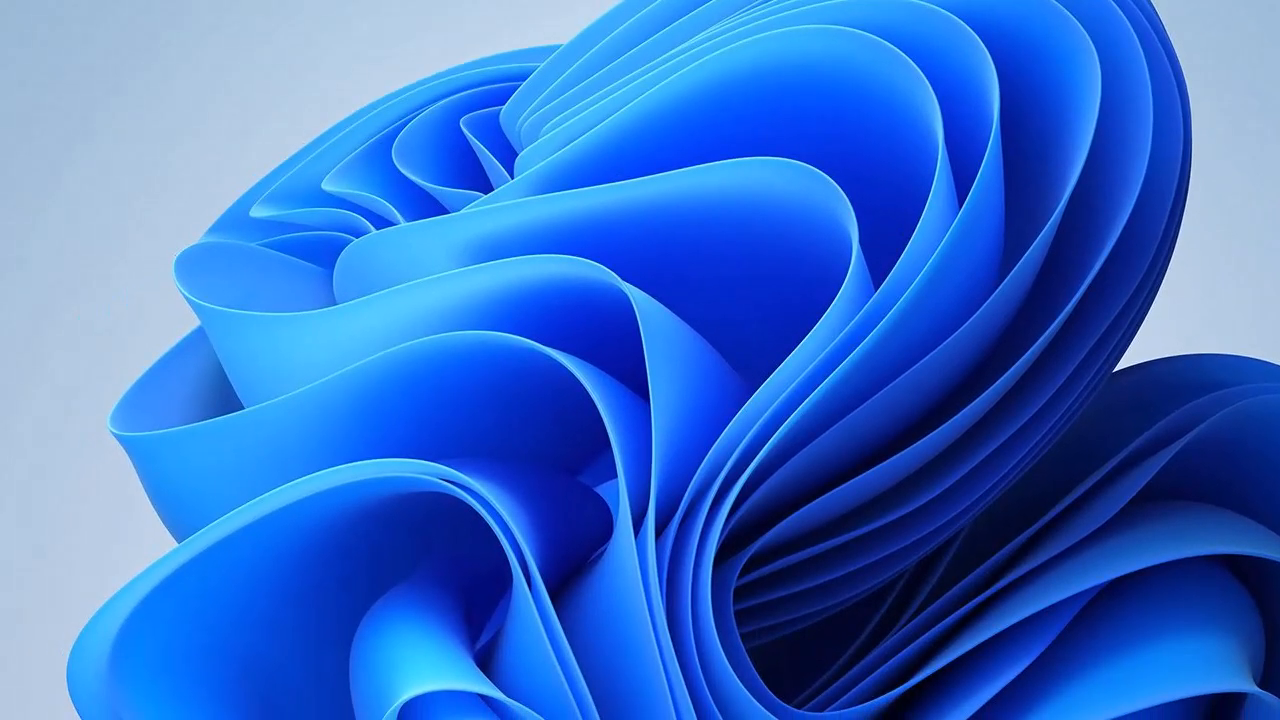
Step: Open the C:\MinGW\bin folder in File Explorer and copy its full path
left_click(122, 718)
scroll(100, 523, "down", 3)
left_click(160, 532)
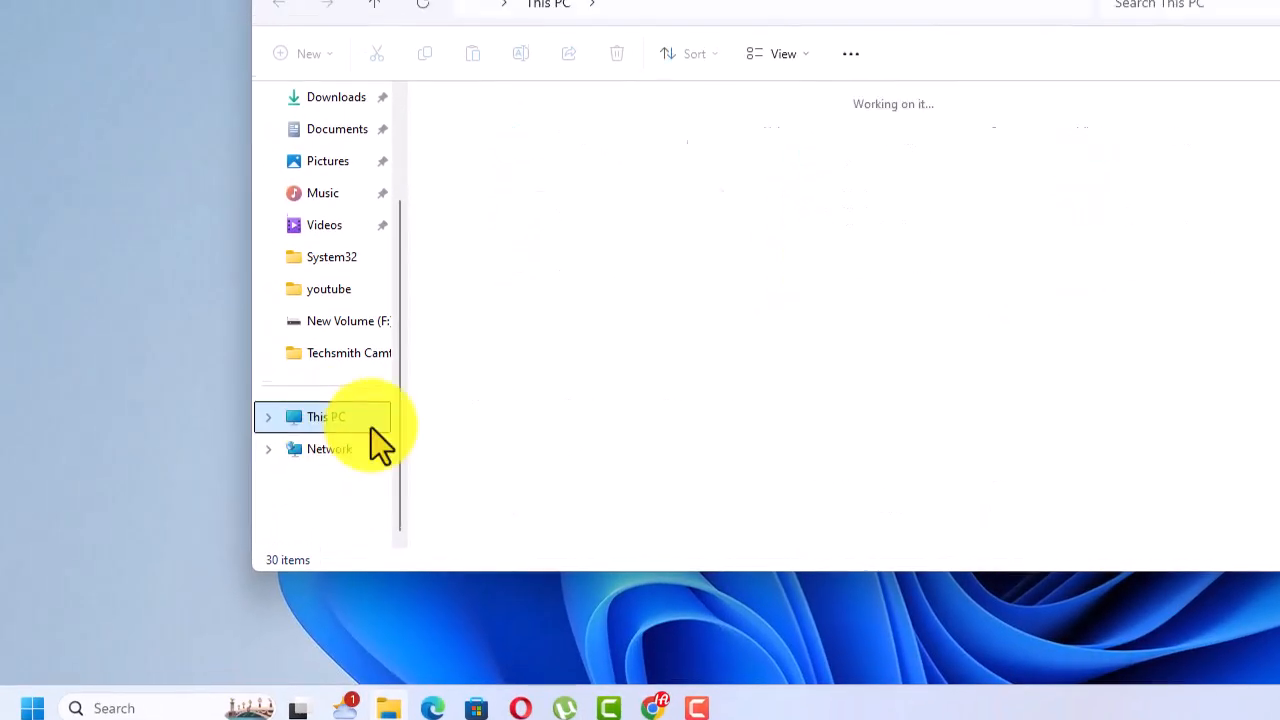
double_click(525, 144)
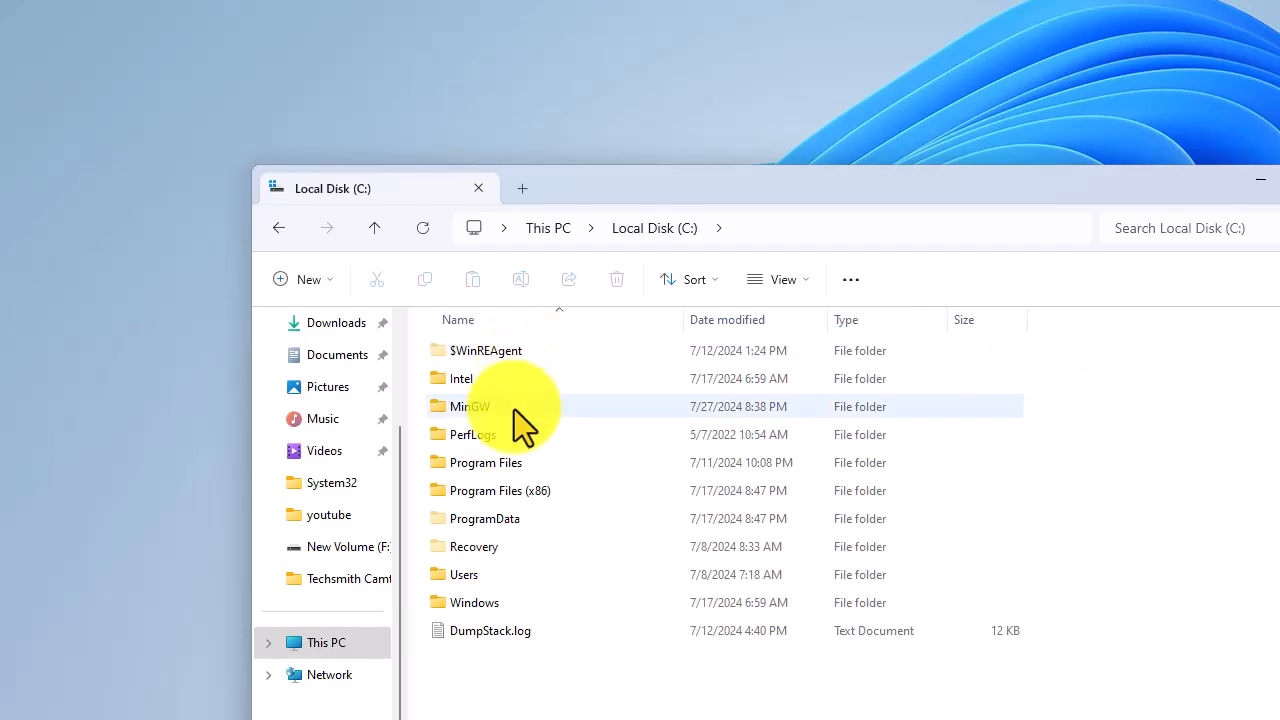
double_click(472, 414)
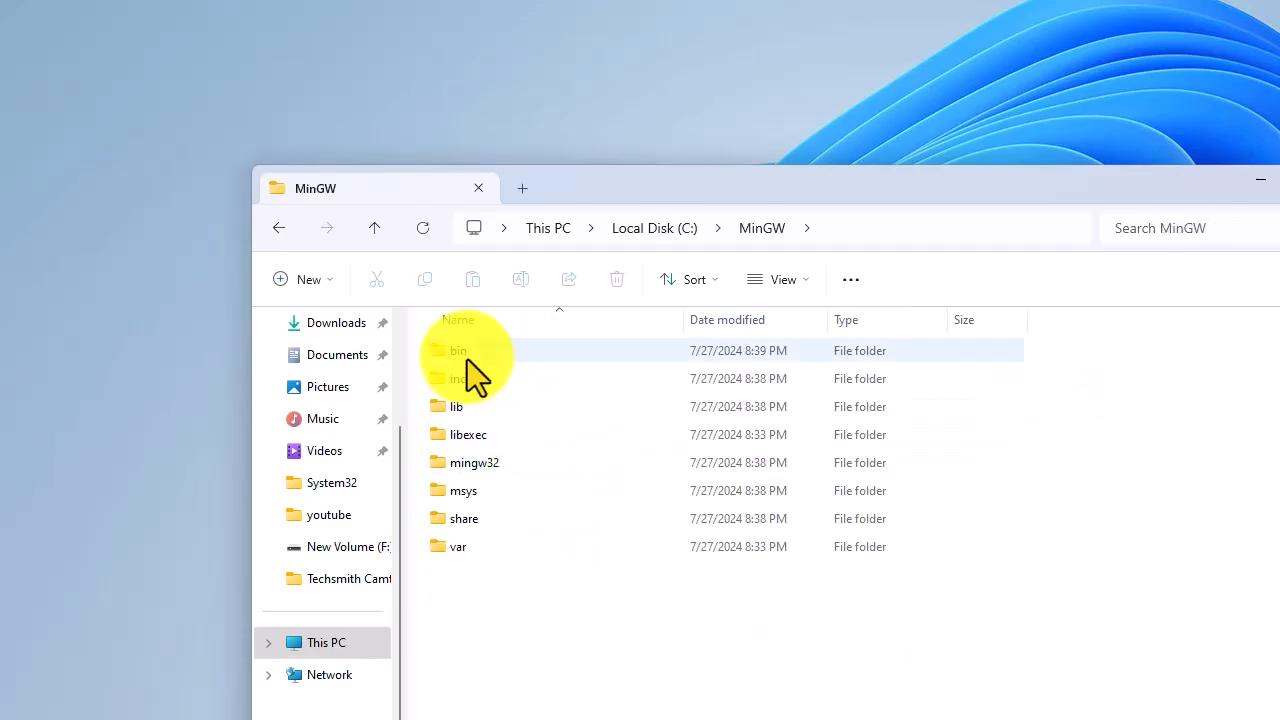
double_click(467, 355)
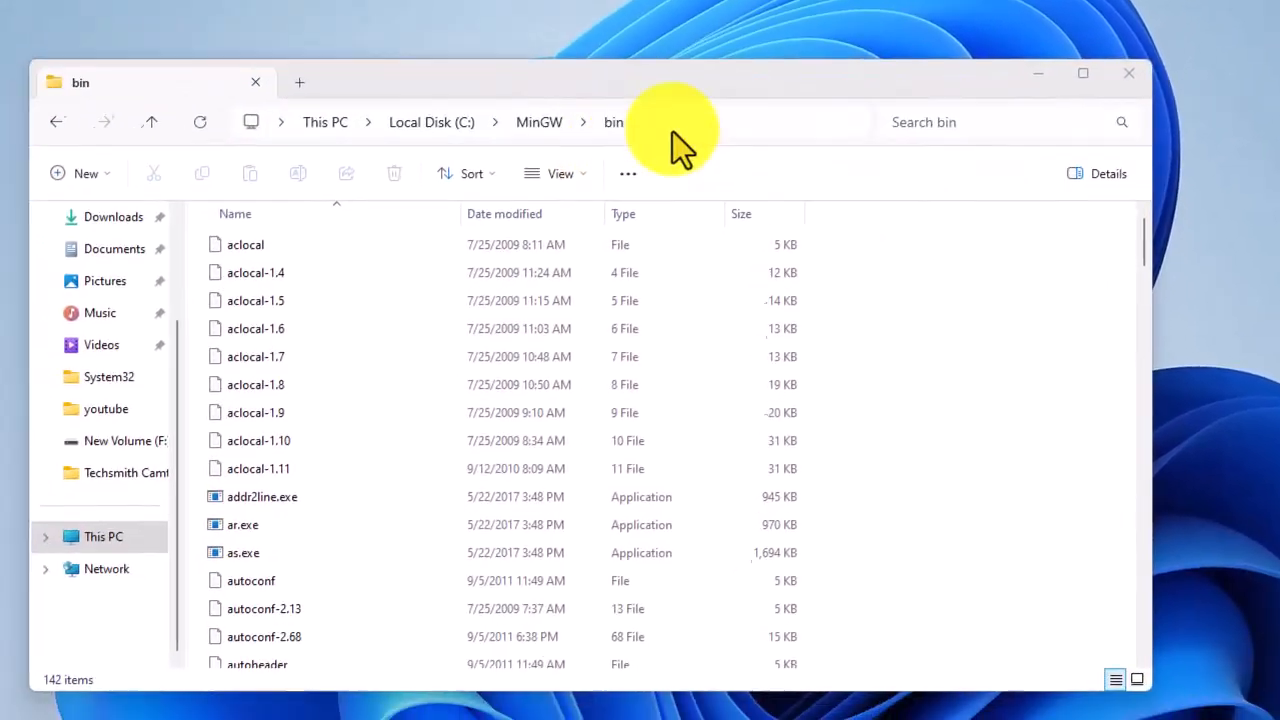
left_click(494, 342)
key("ctrl+c")
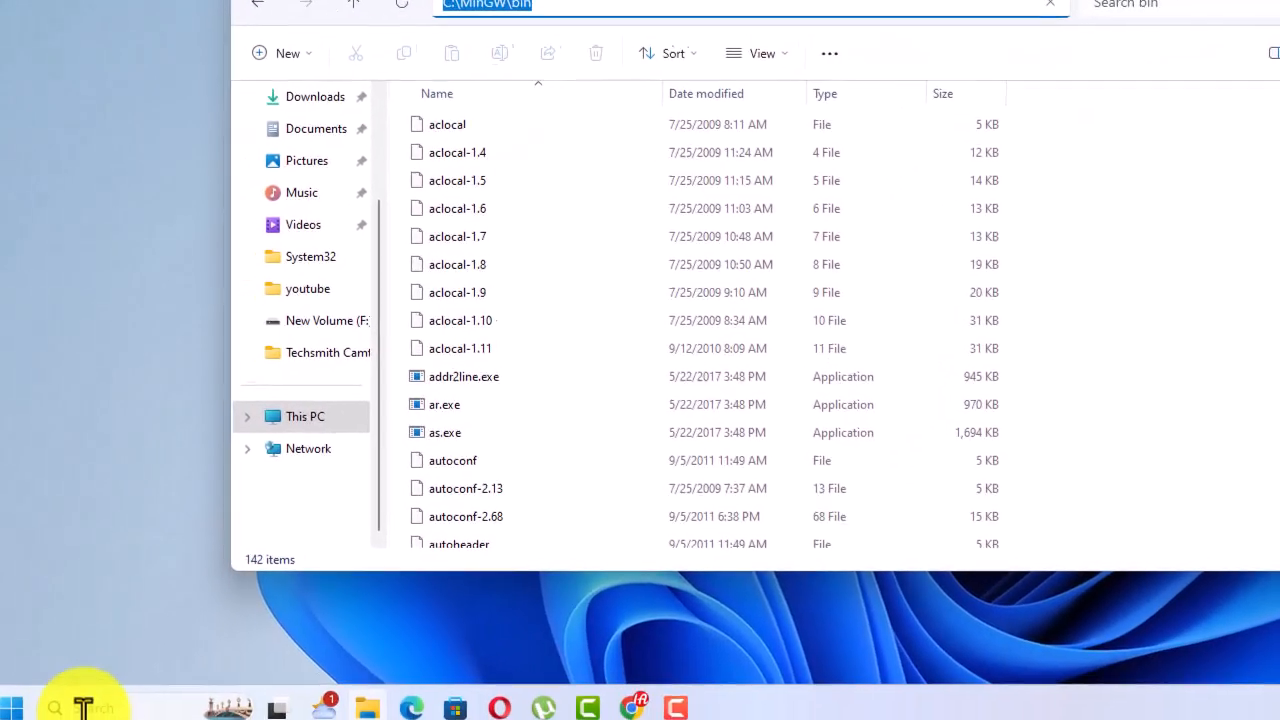
Step: Search Windows for "envir" and open the system environment variables settings
left_click(105, 697)
type("een")
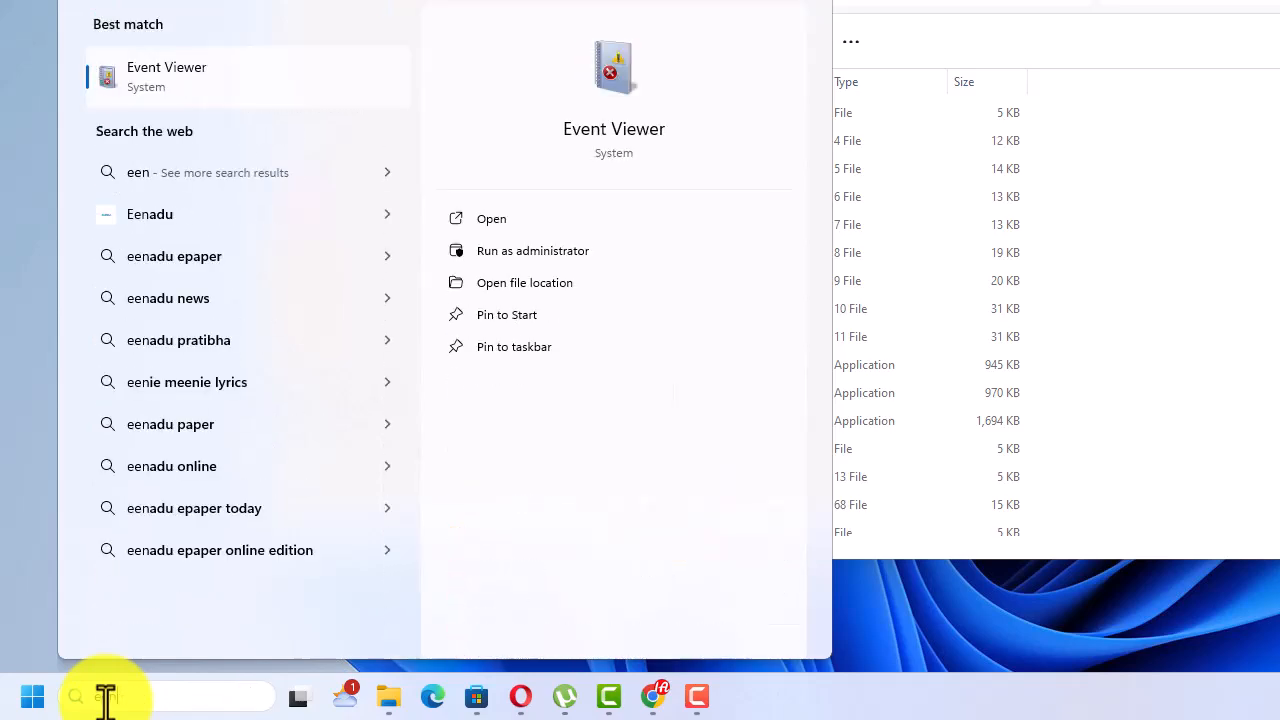
key("BackSpace")
key("BackSpace")
type("n")
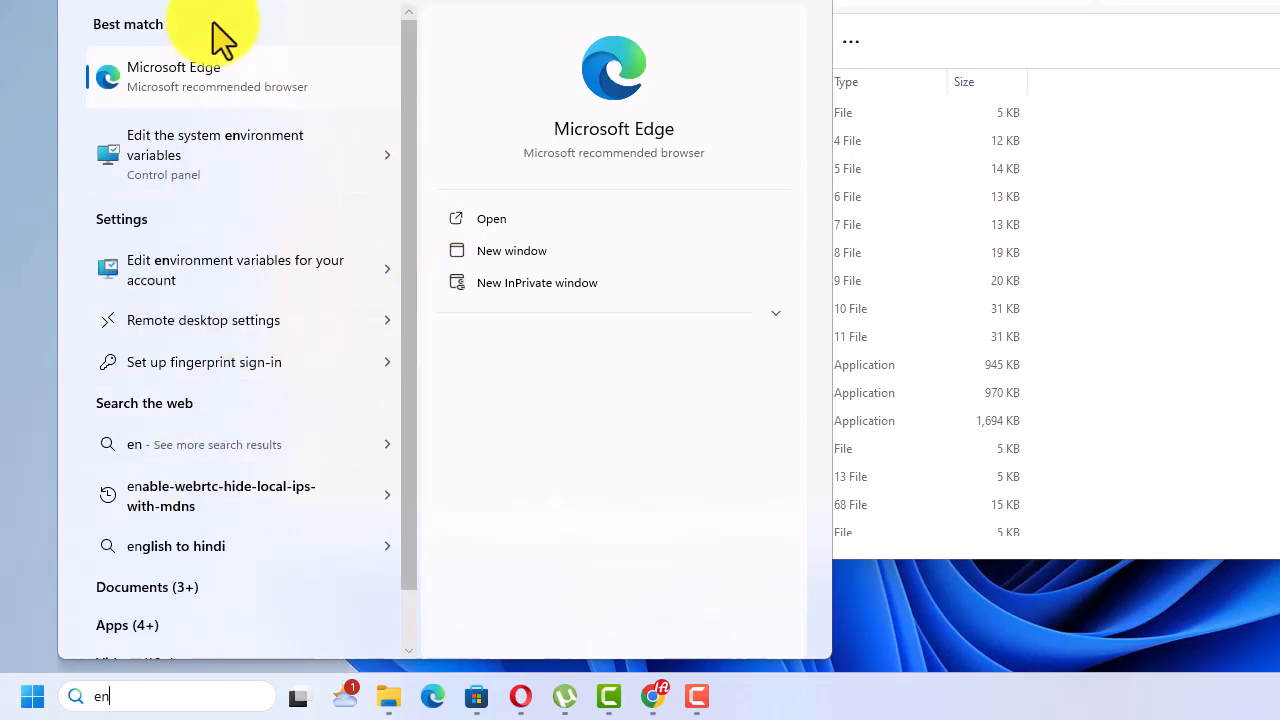
type("vir")
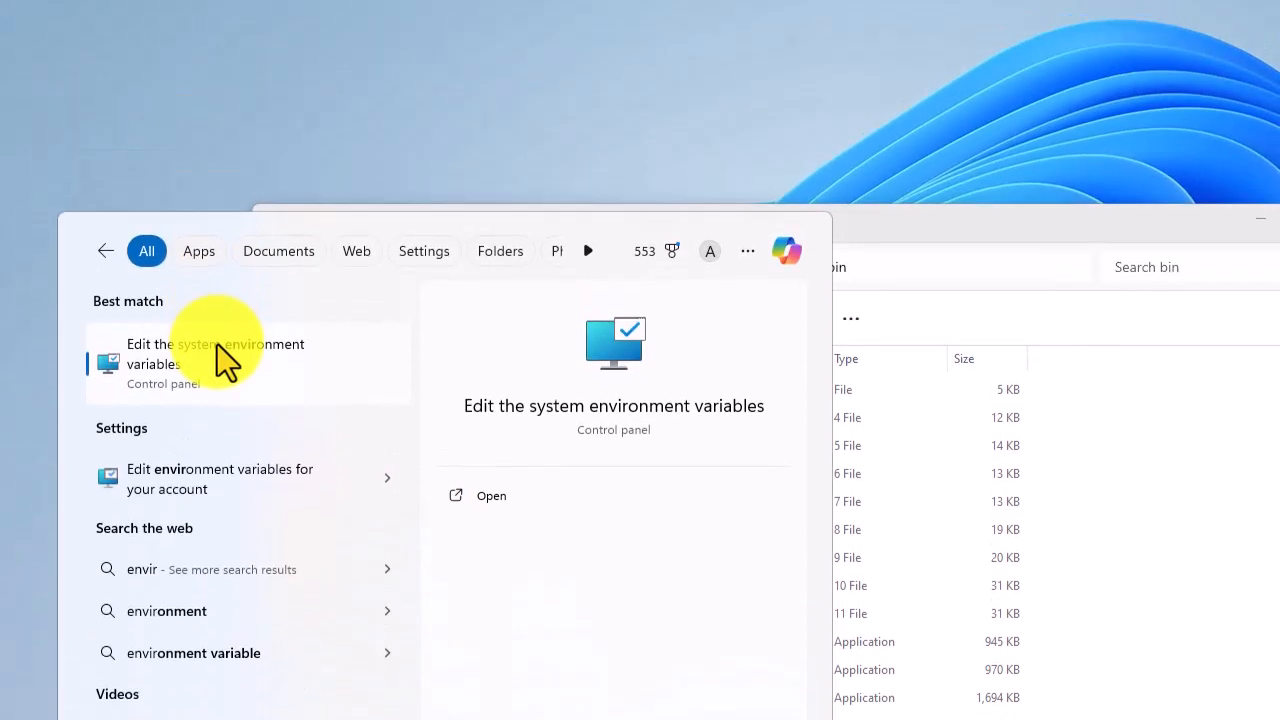
left_click(220, 95)
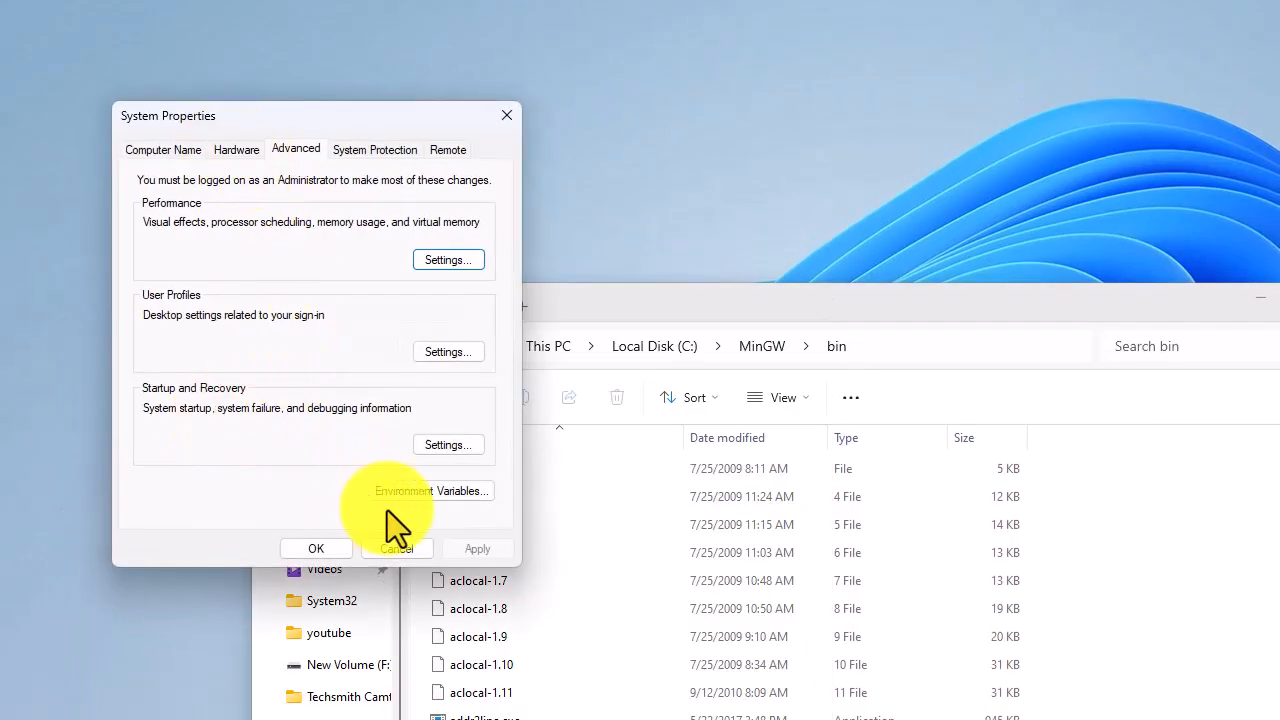
Step: Add the copied path C:\MinGW\bin as a new entry in the system Path variable and confirm the changes
left_click(424, 492)
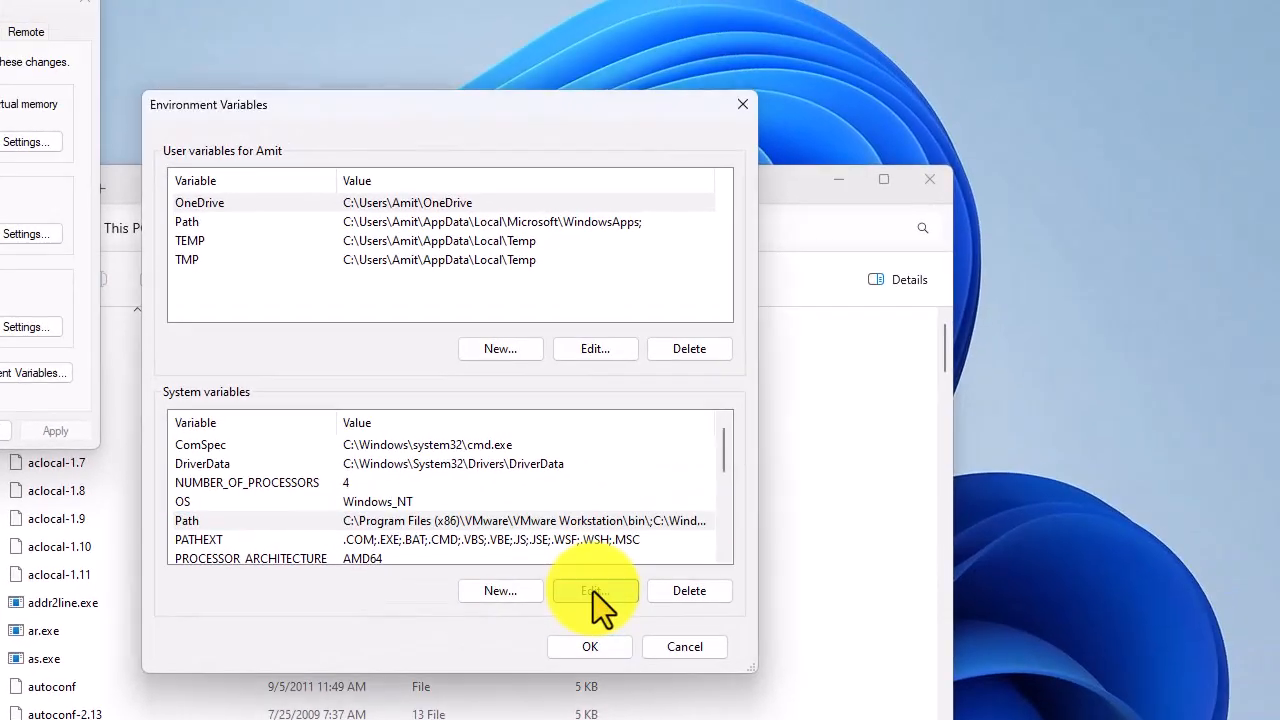
left_click(1017, 471)
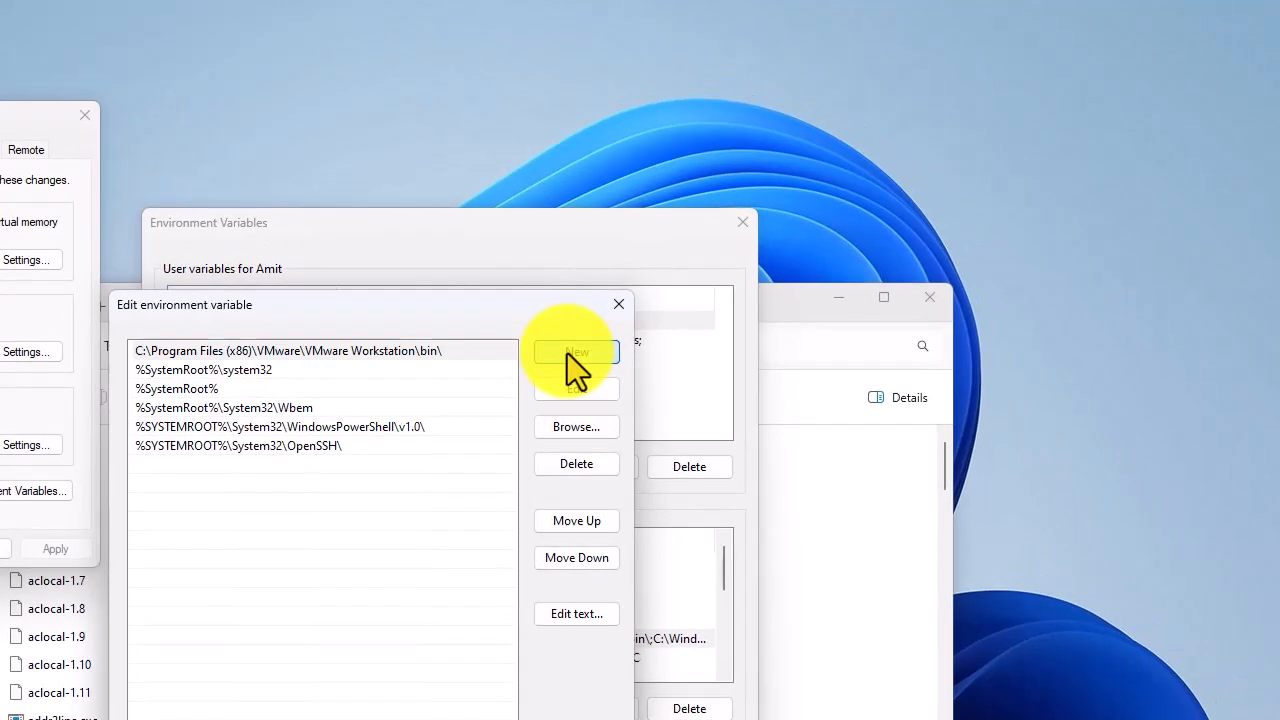
left_click(916, 211)
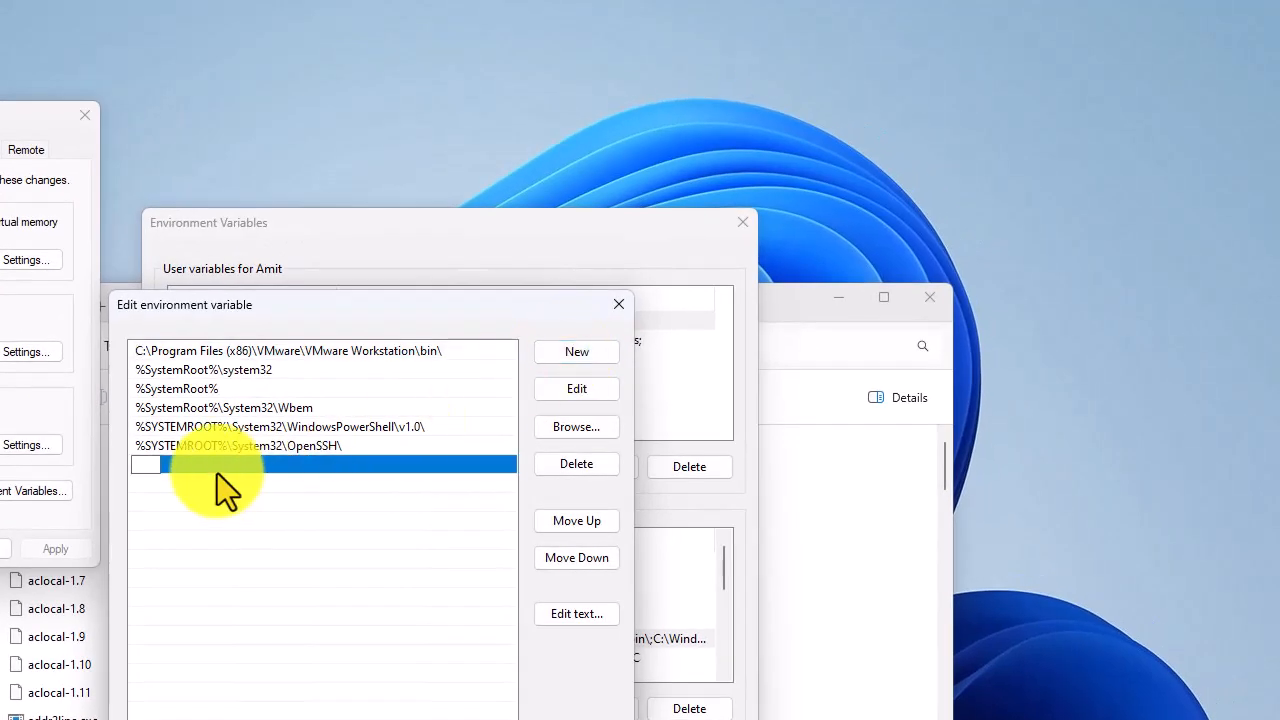
key("ctrl+v")
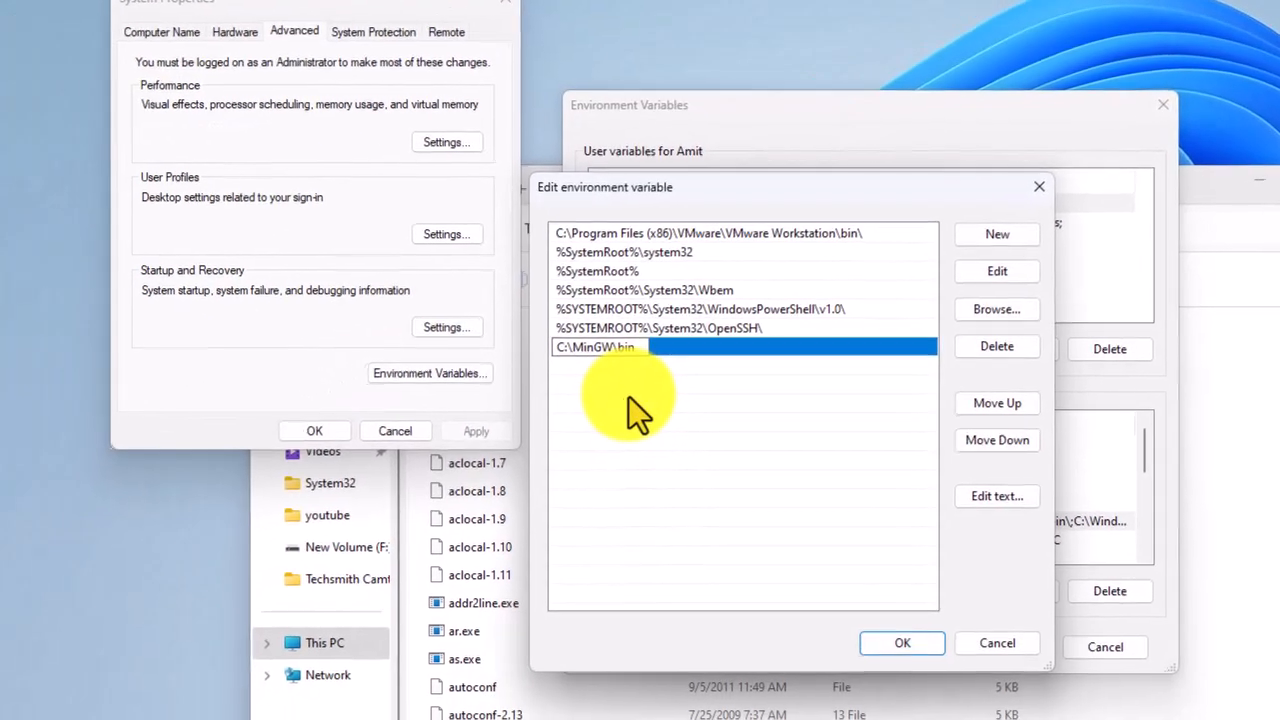
left_click(640, 415)
left_click(902, 643)
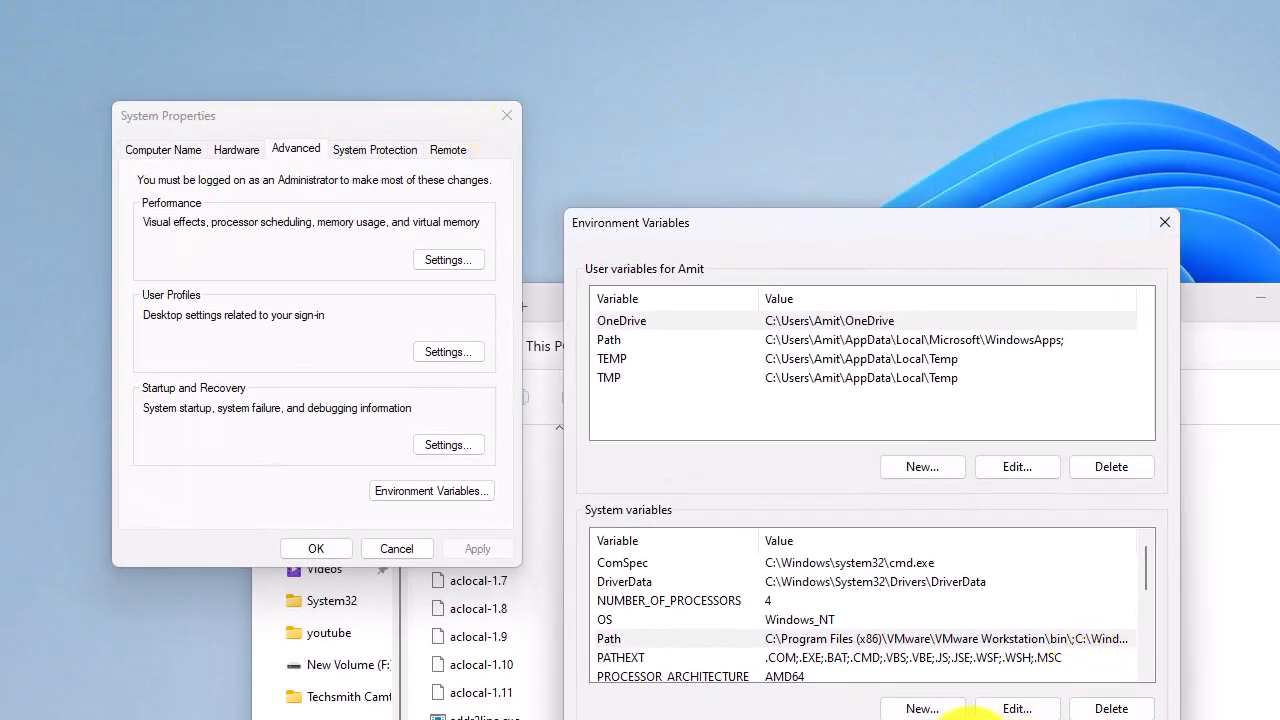
left_click(1014, 718)
left_click(240, 459)
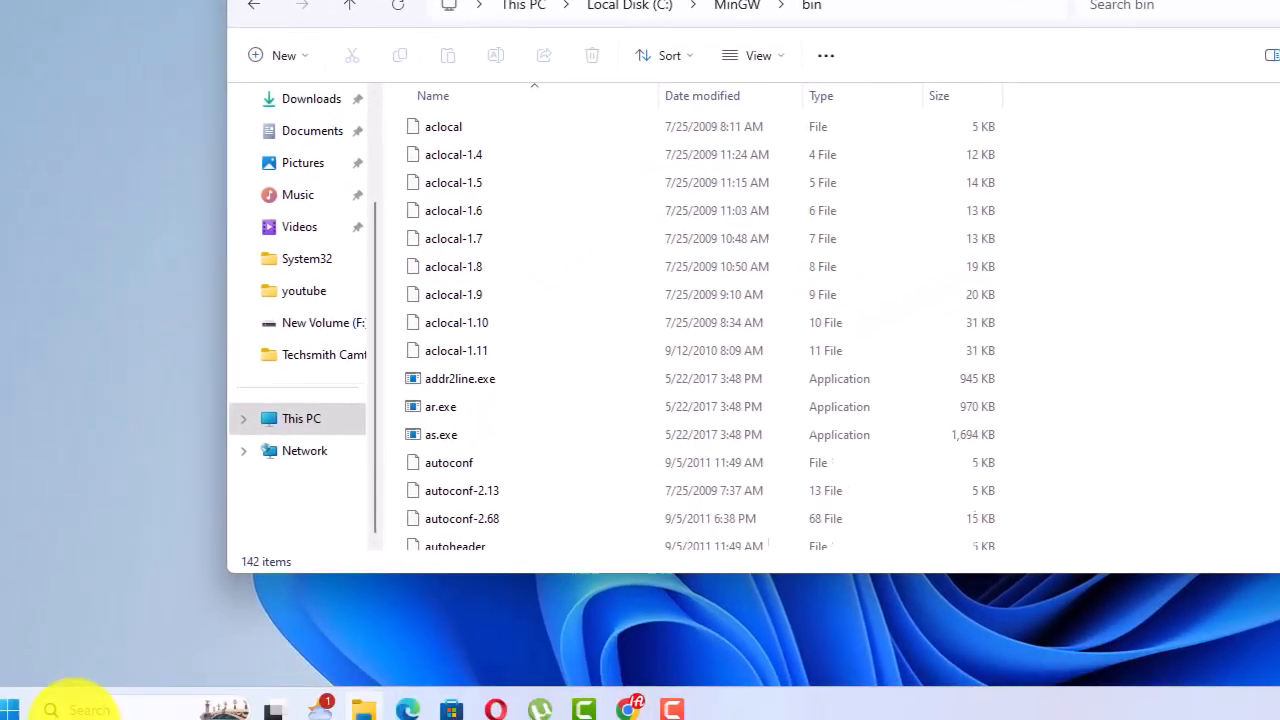
Step: Search Windows for "cmd" and open the Command Prompt
left_click(82, 709)
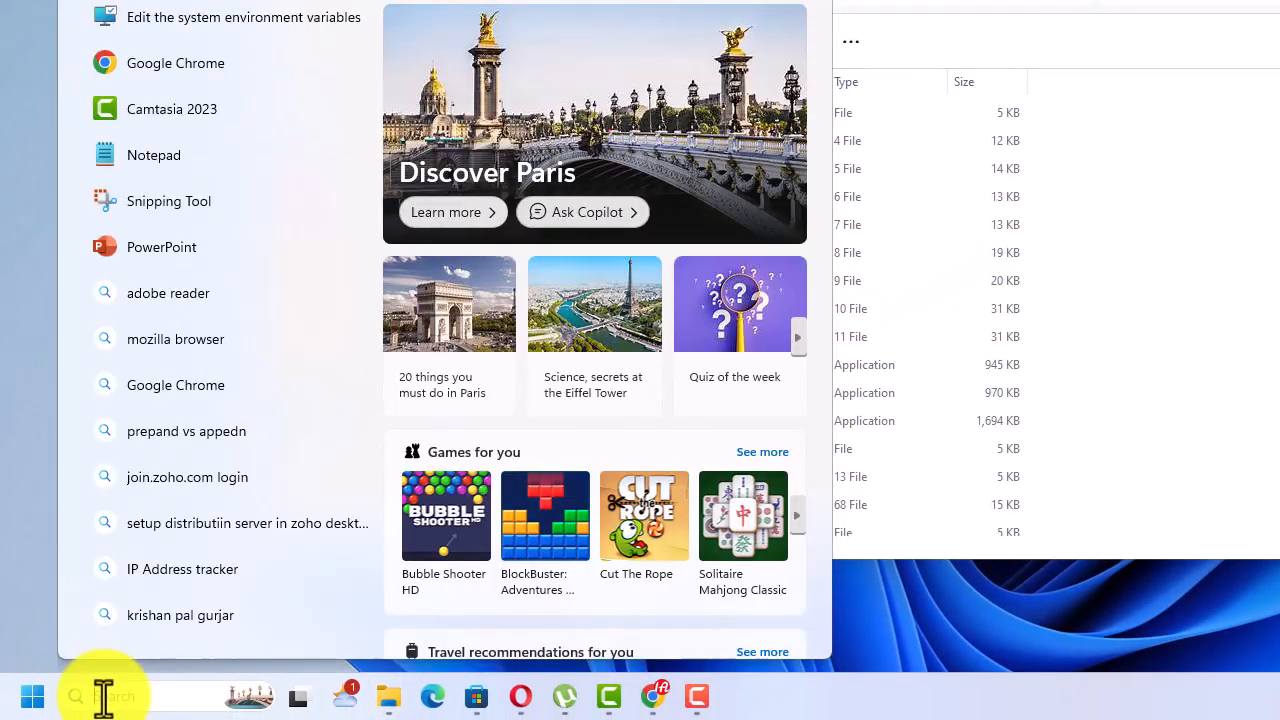
type("cmd")
left_click(190, 152)
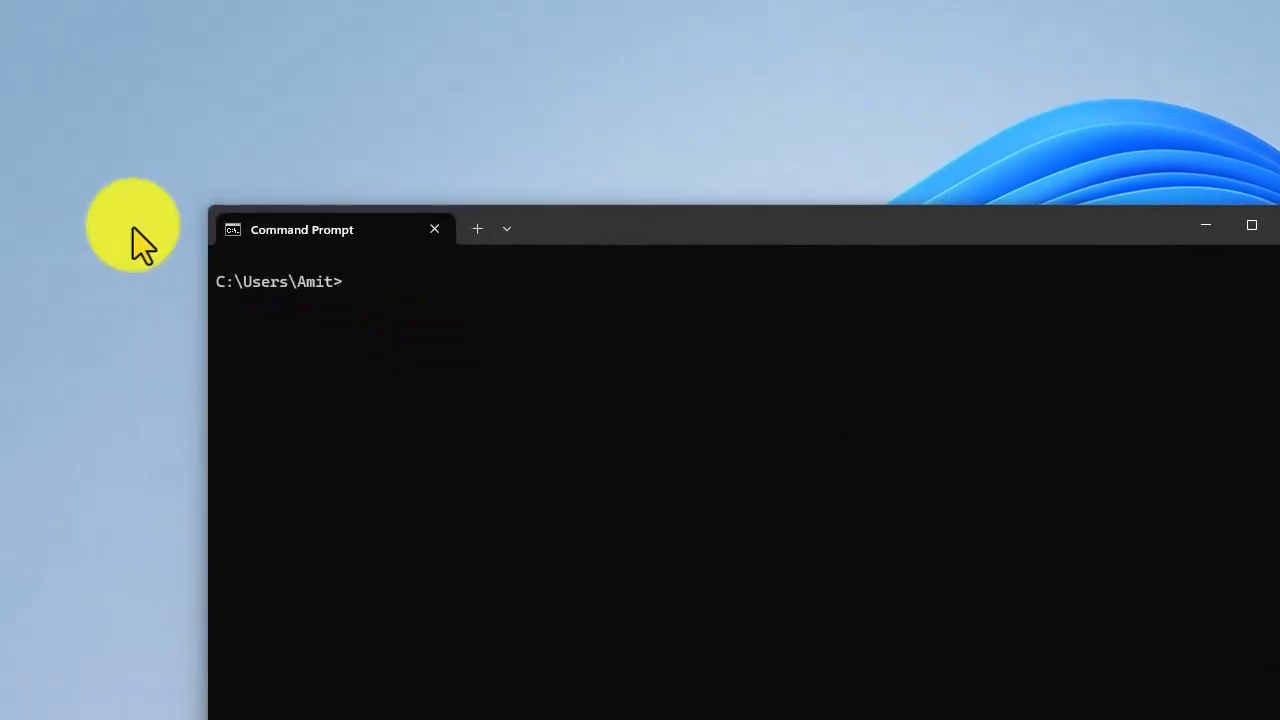
Step: Check the installed g++ compiler version with the command g++ --version
type("g")
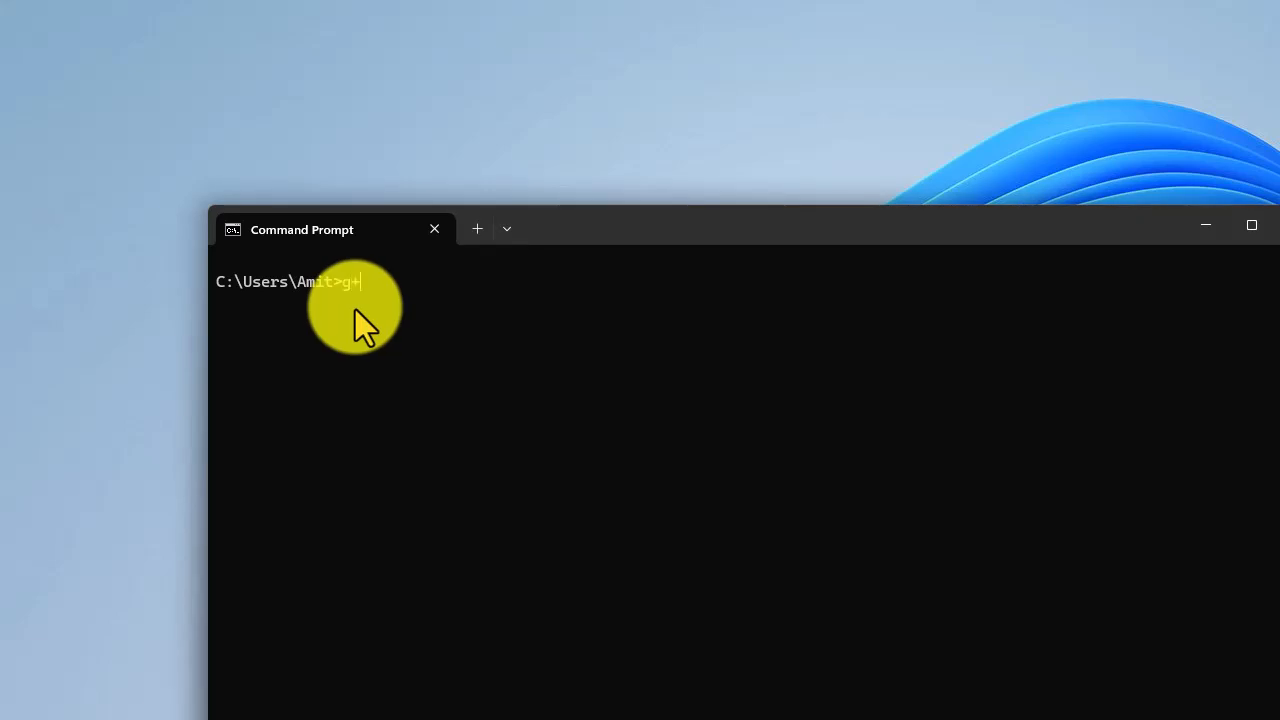
type("++ --version")
key("Return")
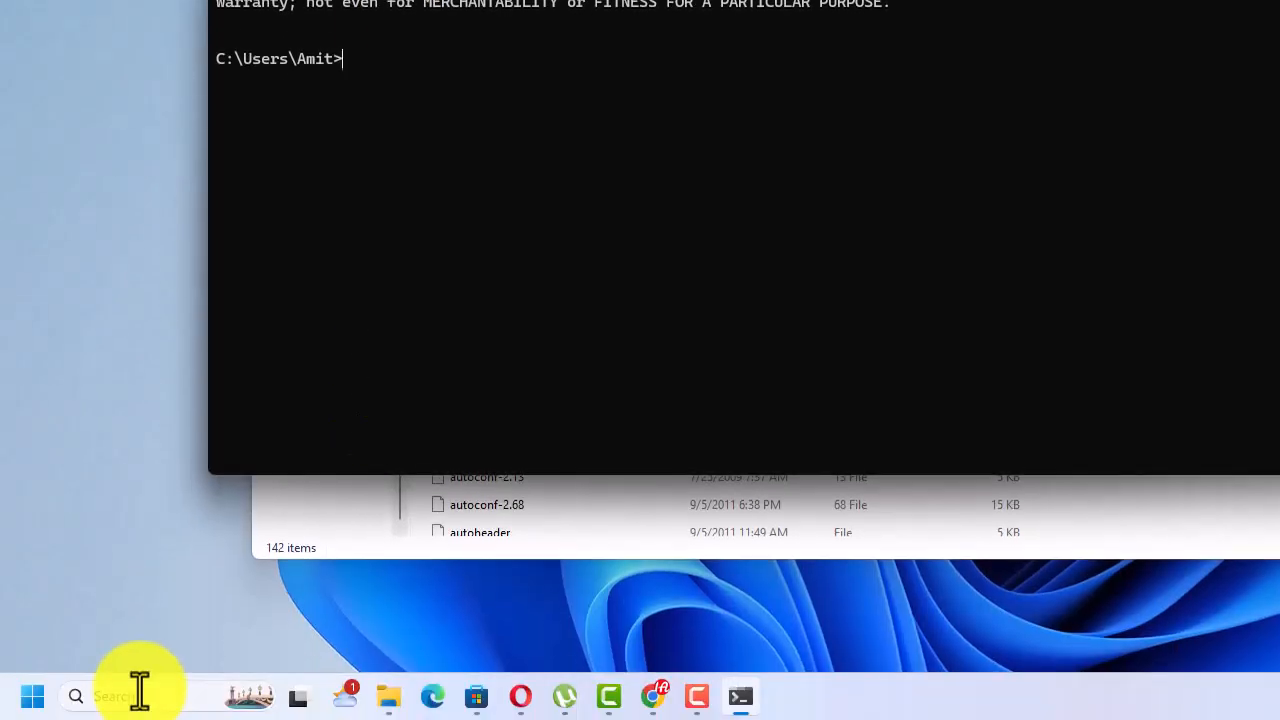
Step: Search Windows for "notepad" and open Notepad to view the Hello World program in hello.c
left_click(139, 692)
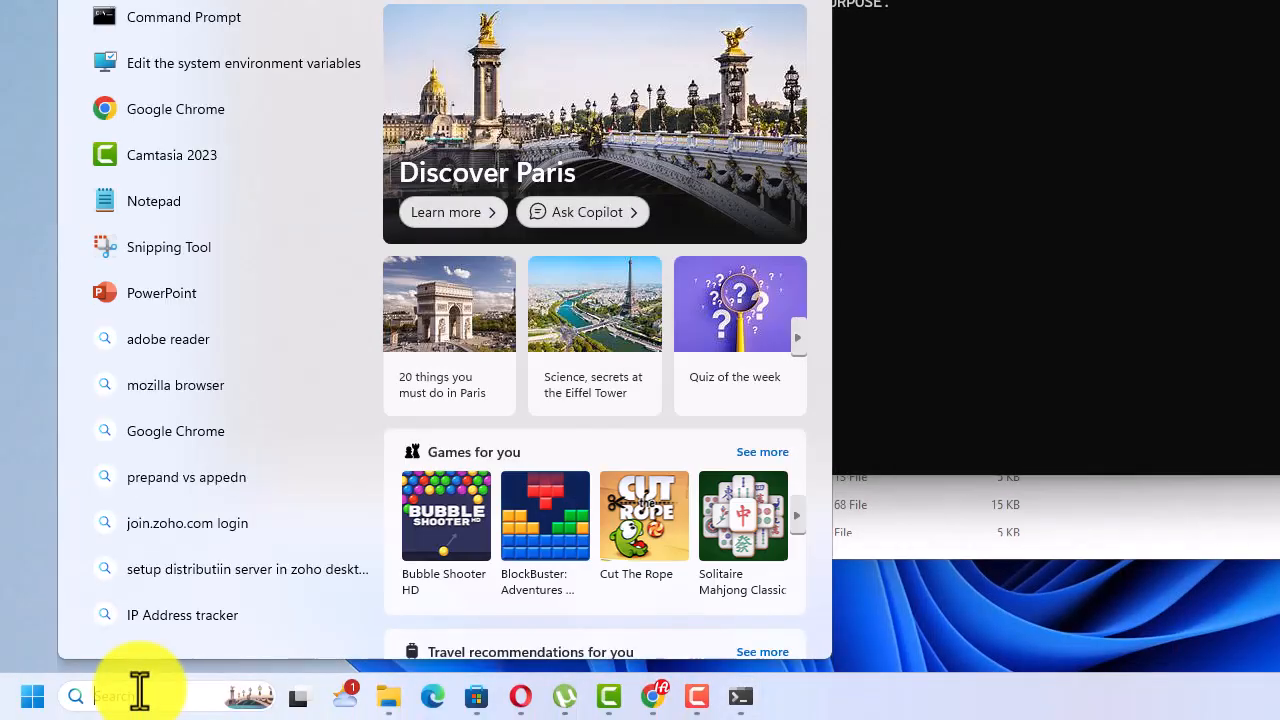
type("notepad")
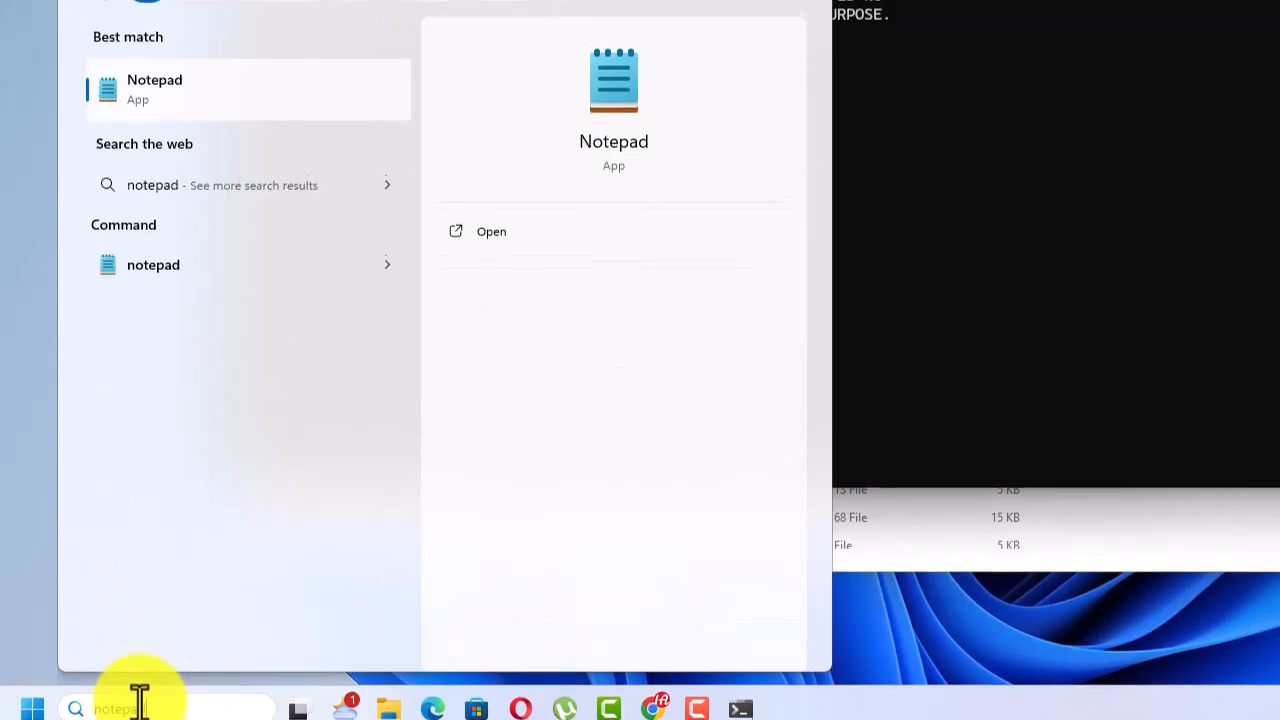
key("Return")
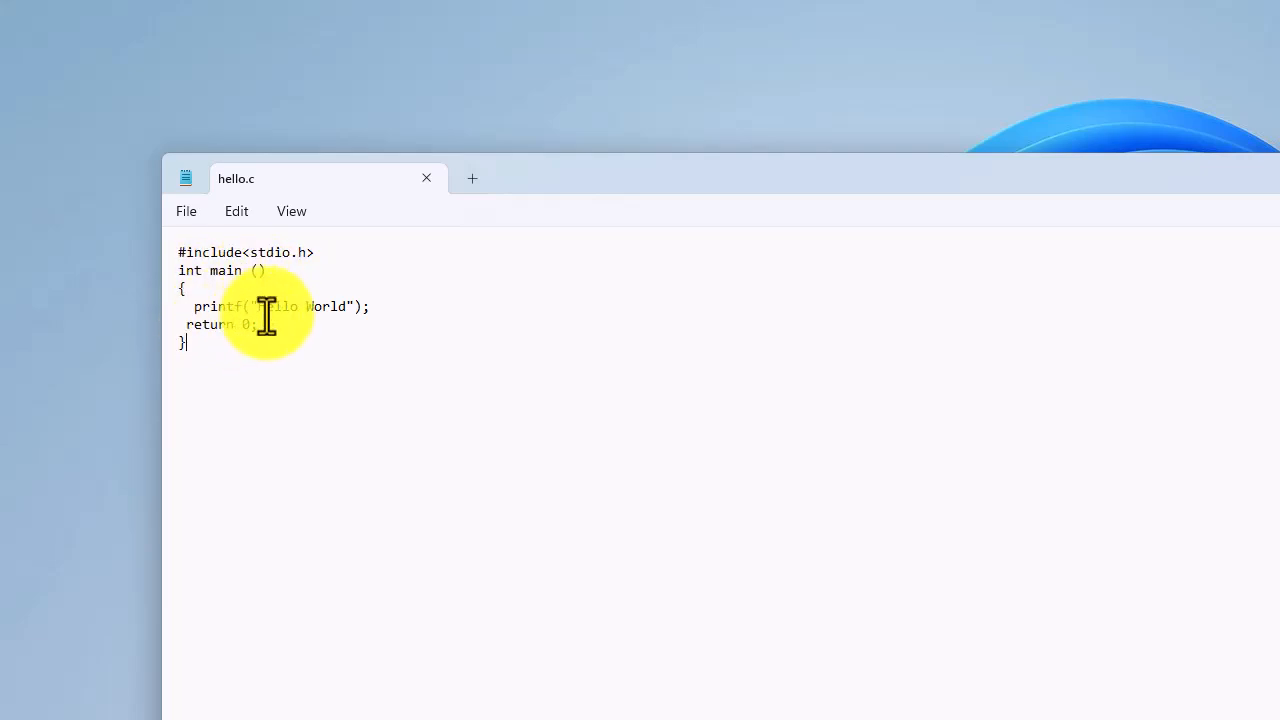
double_click(190, 270)
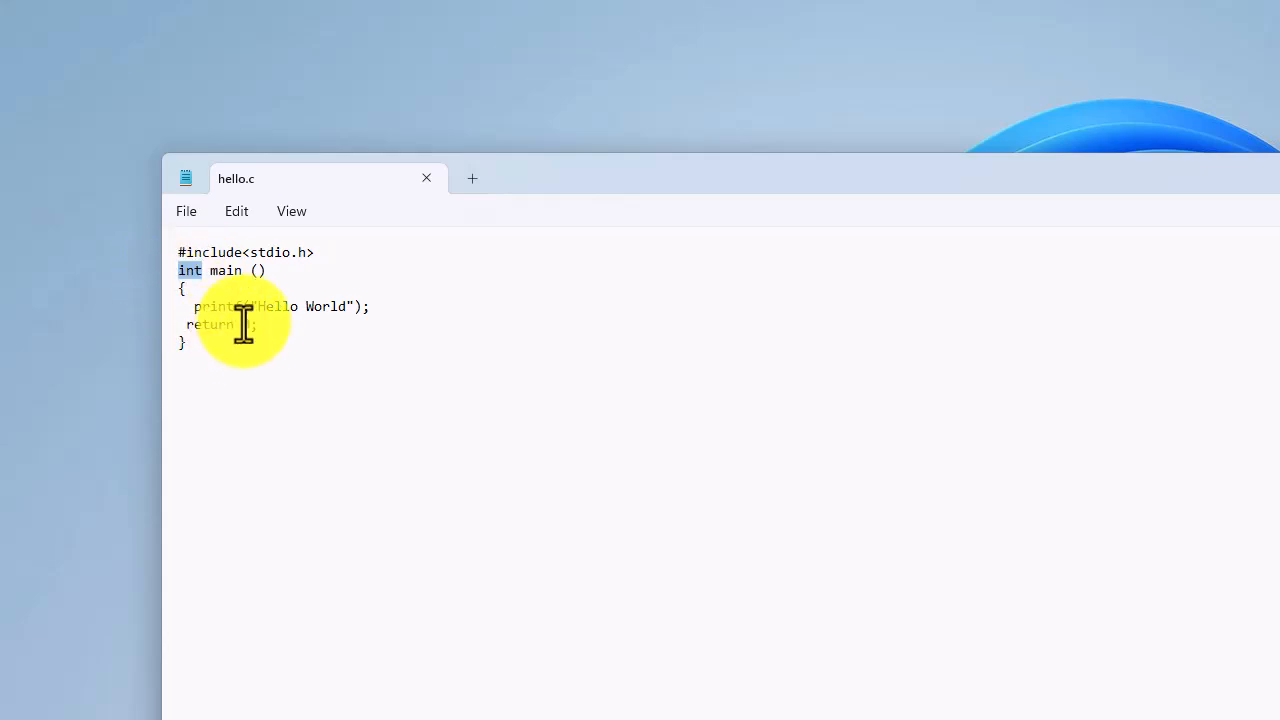
left_click(250, 327)
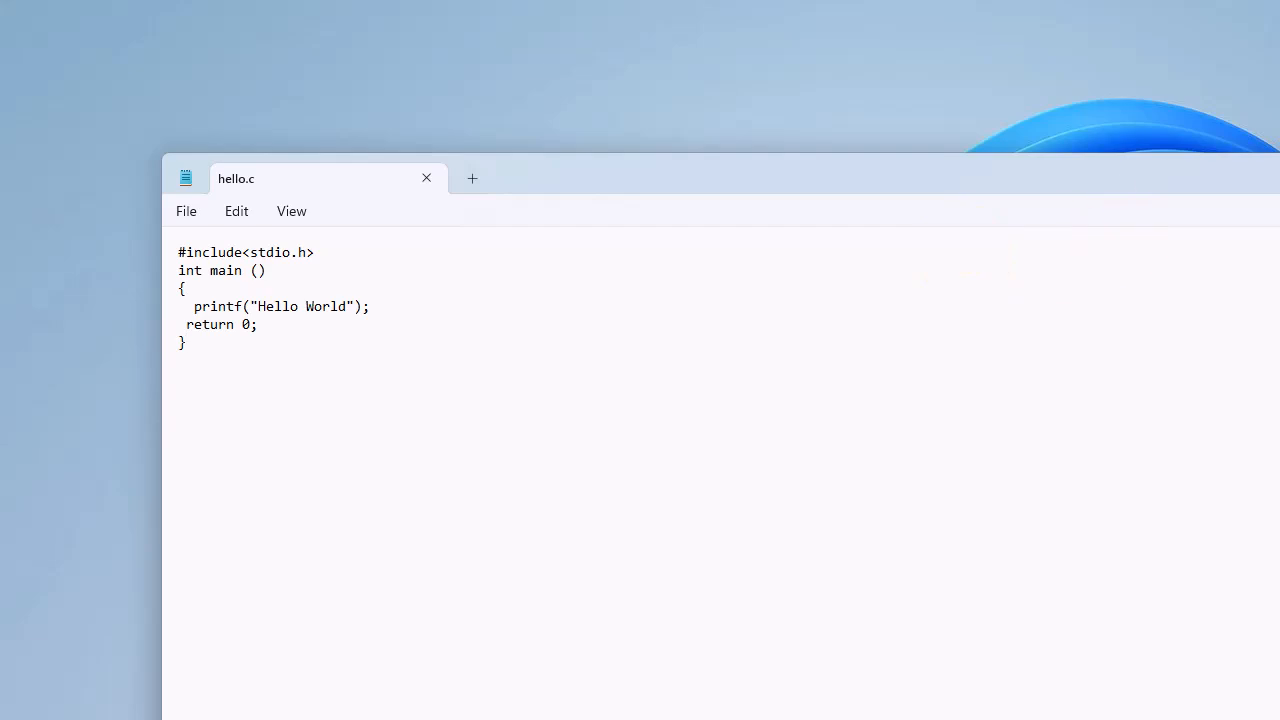
left_click(189, 212)
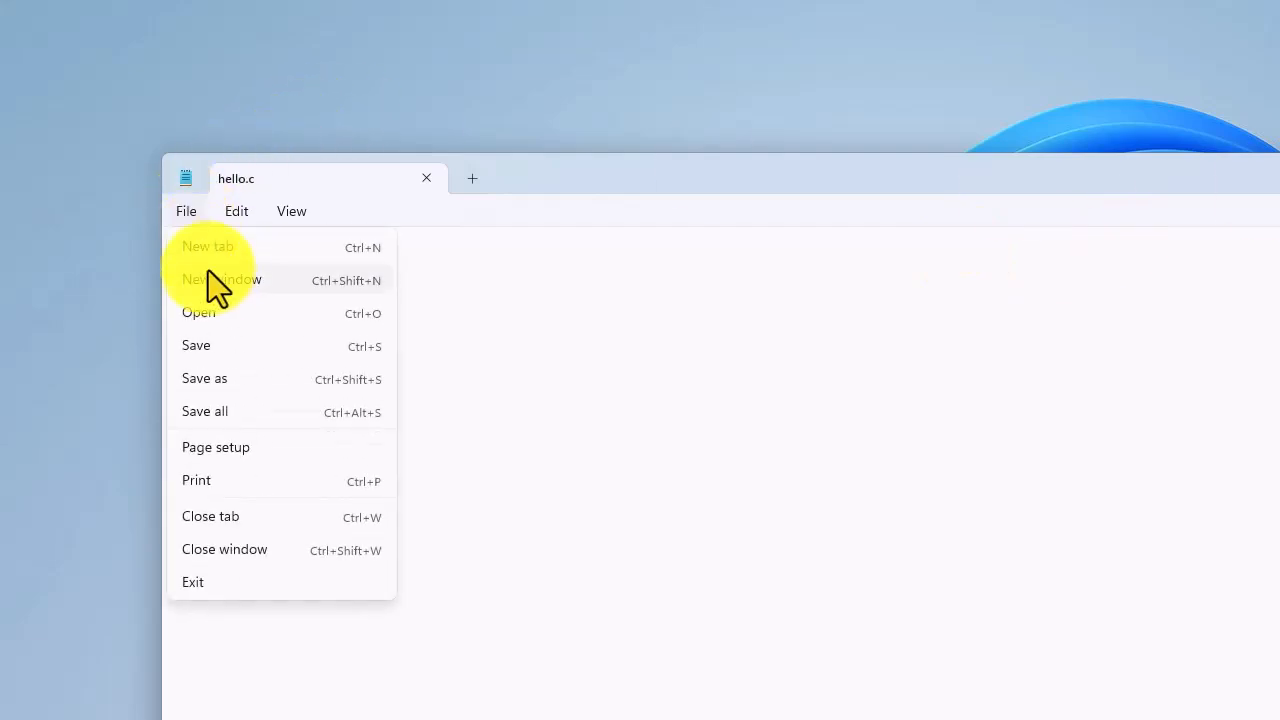
left_click(210, 378)
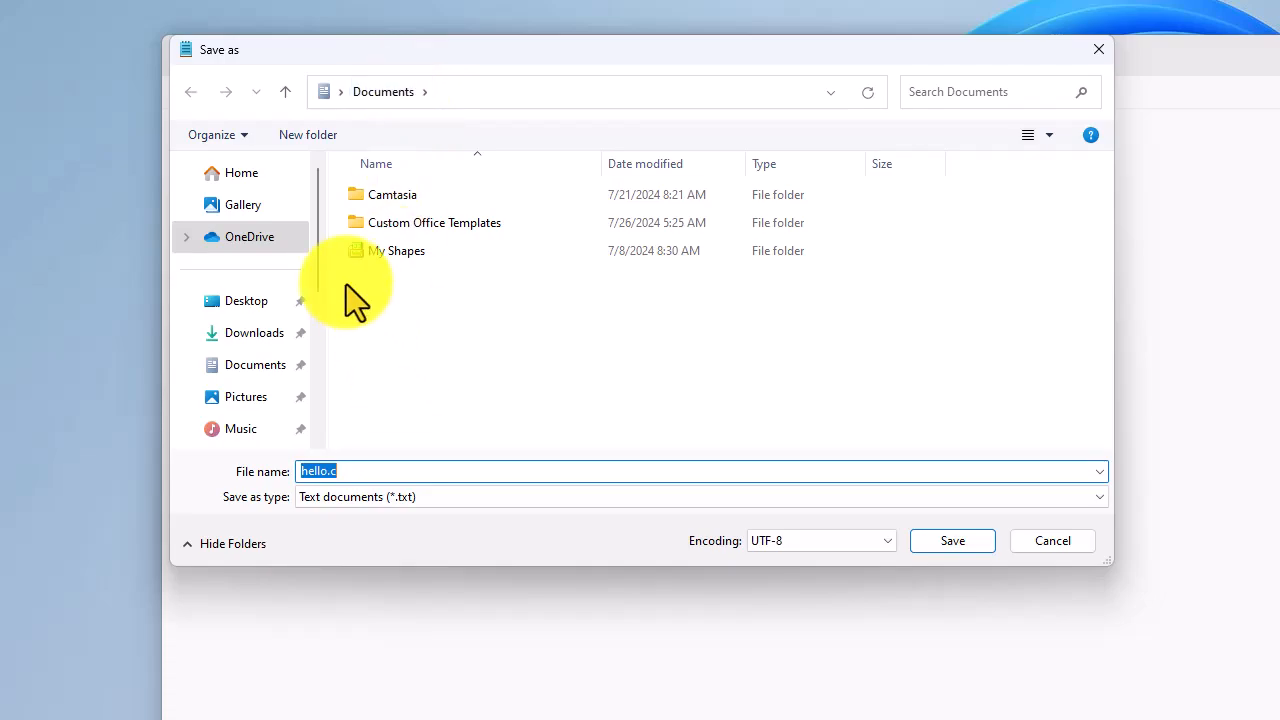
left_click(370, 496)
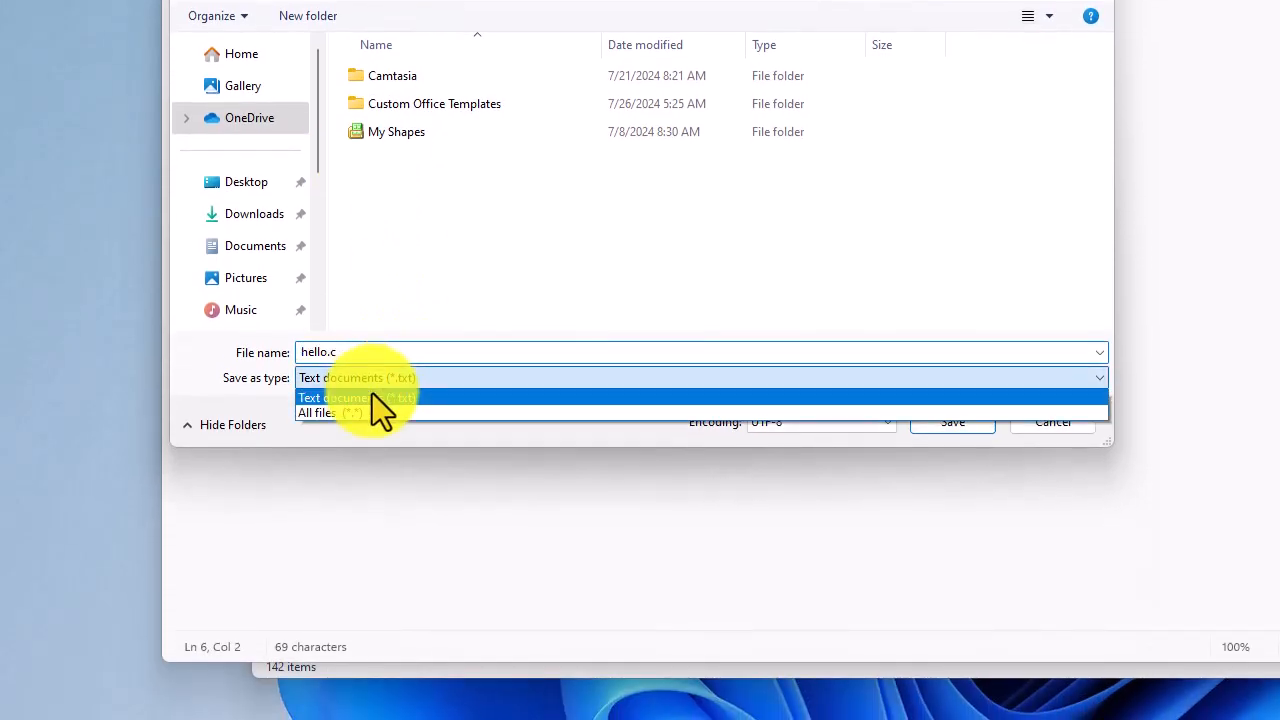
left_click(336, 416)
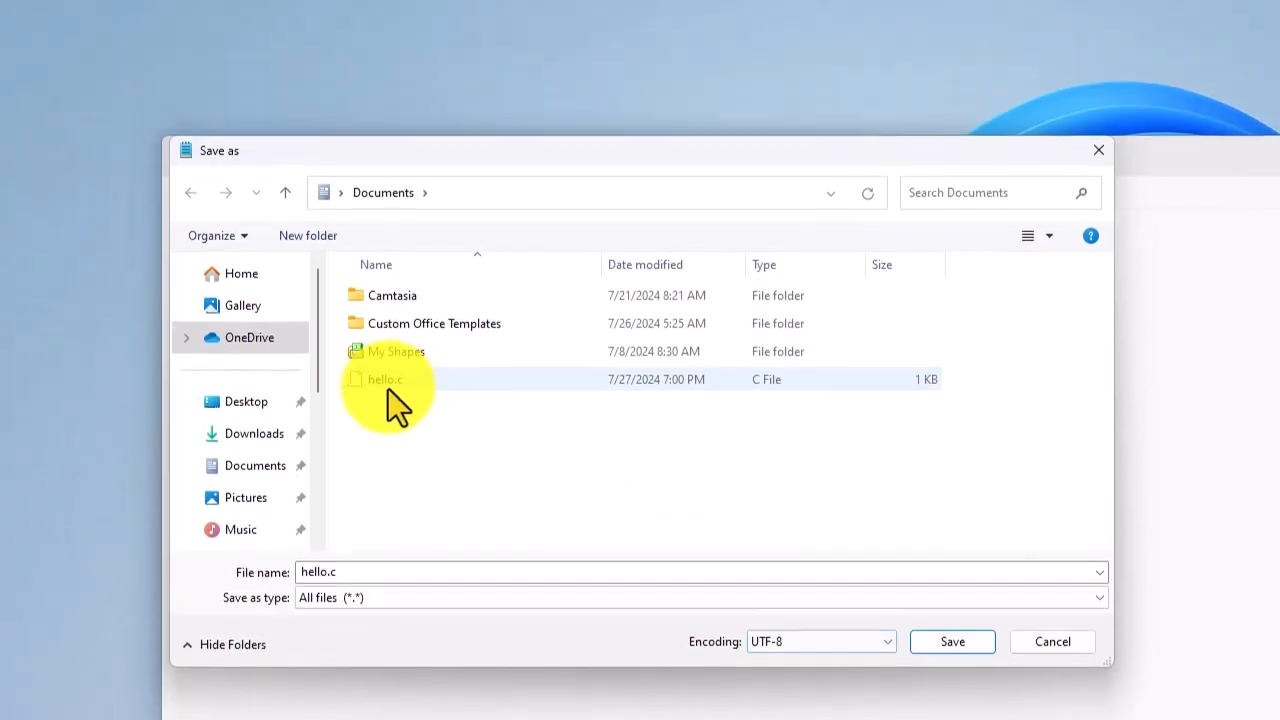
left_click(392, 166)
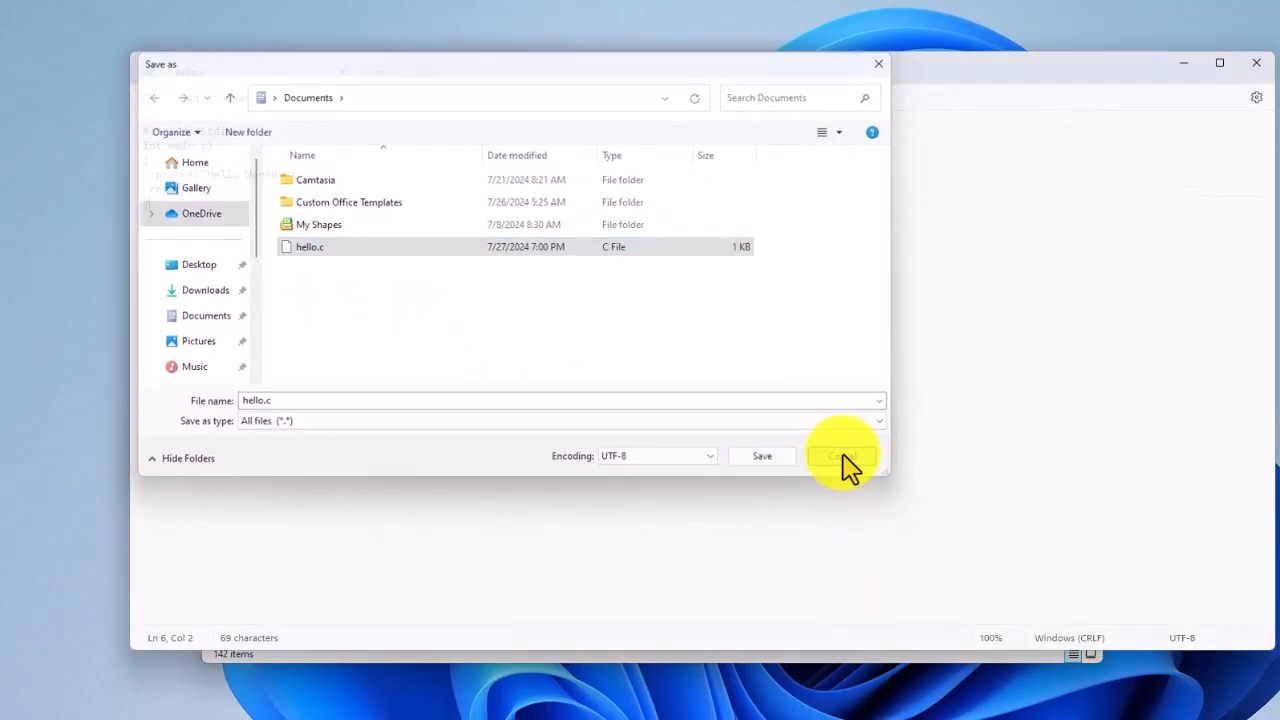
left_click(1055, 660)
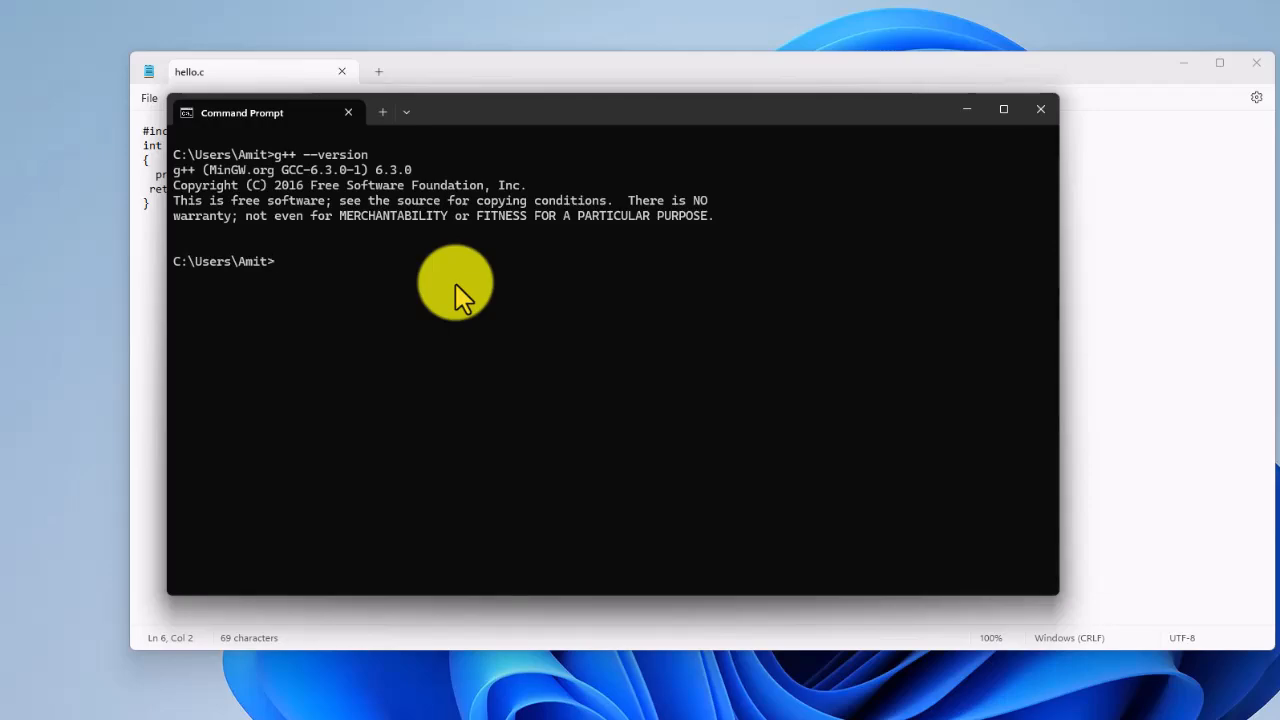
Step: Switch to Command Prompt and change the current directory to Documents with the cd command
type("cd docm")
key("BackSpace")
type("um")
key("Tab")
key("Return")
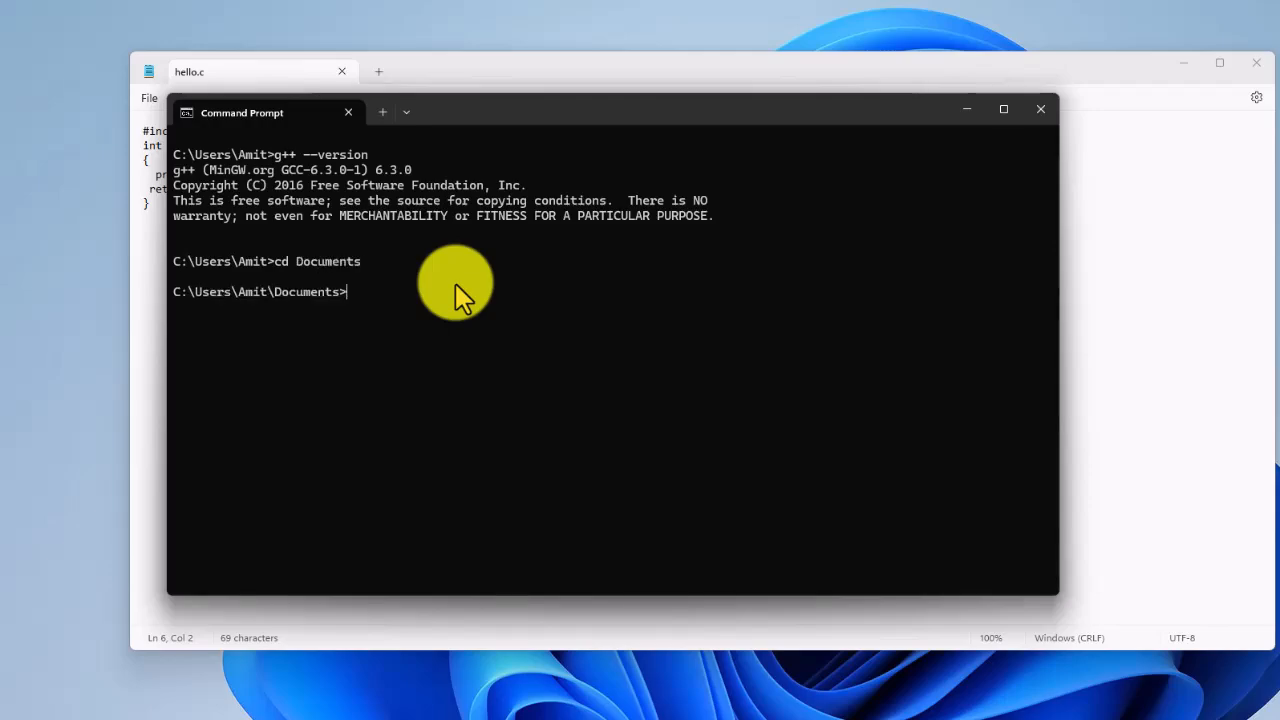
Step: Compile the source file hello.c in the Documents folder with the command g++ hello.c
type("he")
key("BackSpace")
key("BackSpace")
type("g++")
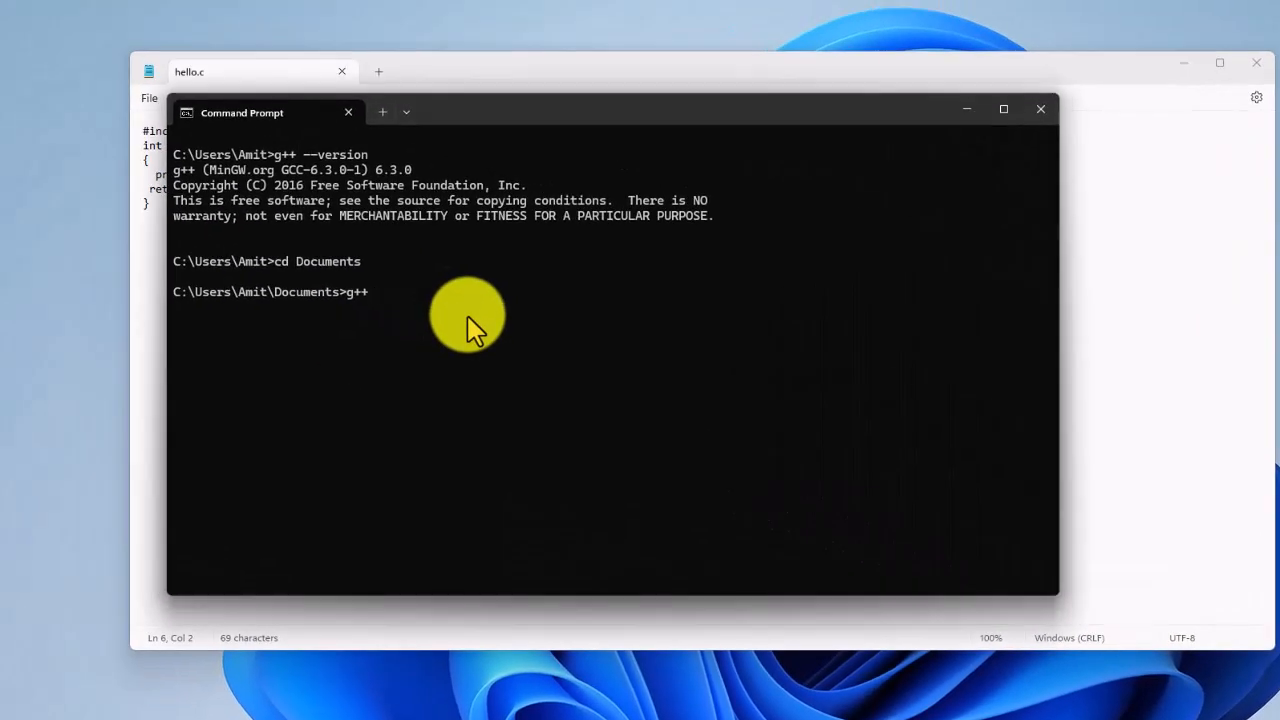
type(" hello.c")
key("Return")
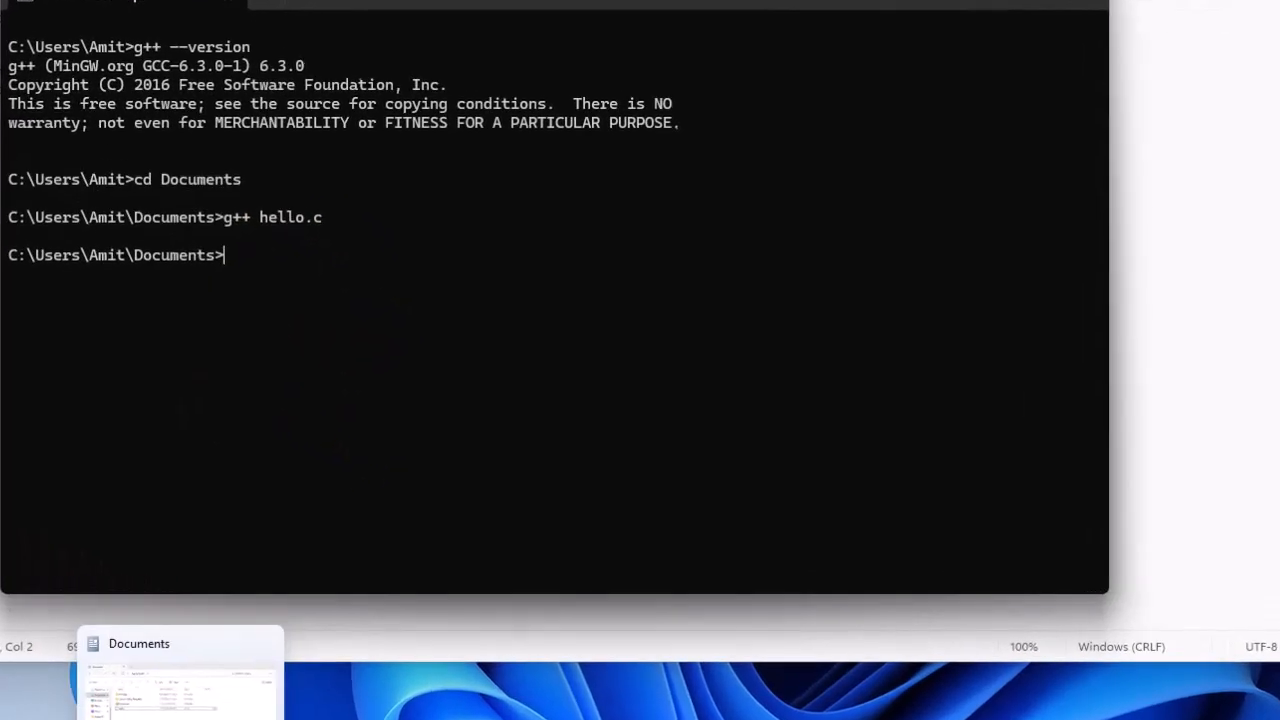
Step: Check the Documents folder in File Explorer for the compiled file, and run a.exe in Command Prompt
left_click(327, 690)
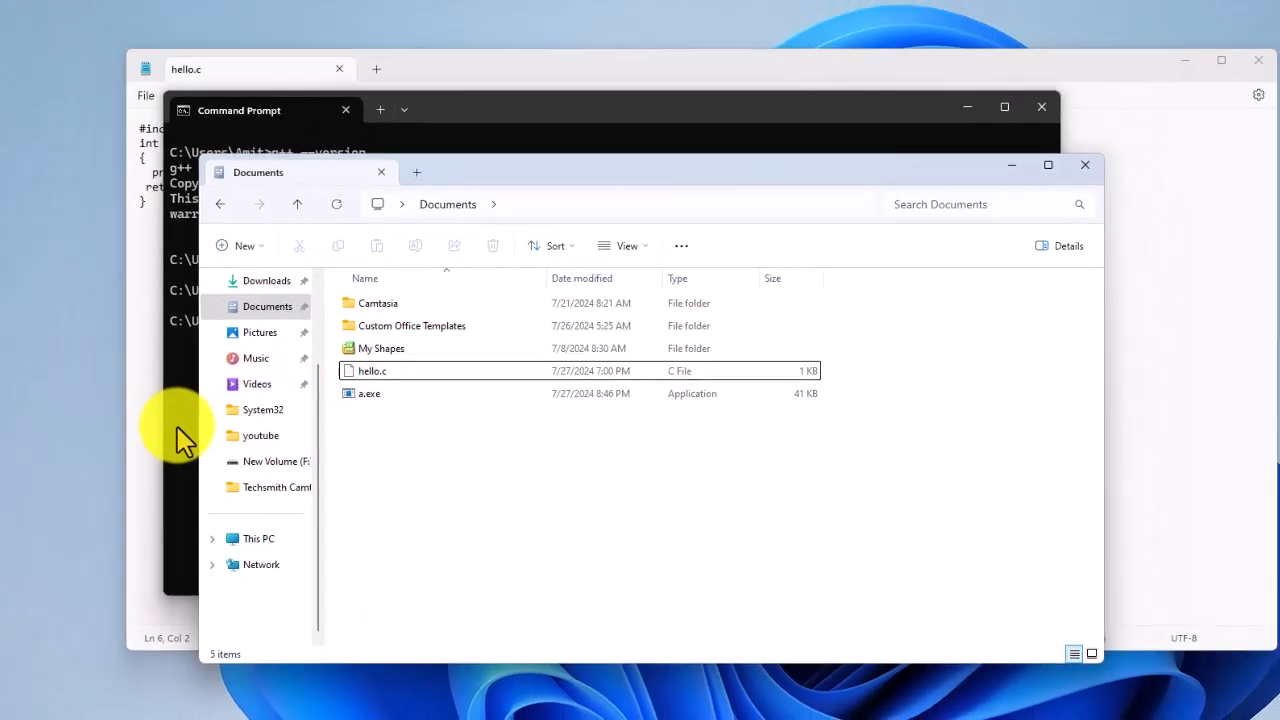
left_click(10, 383)
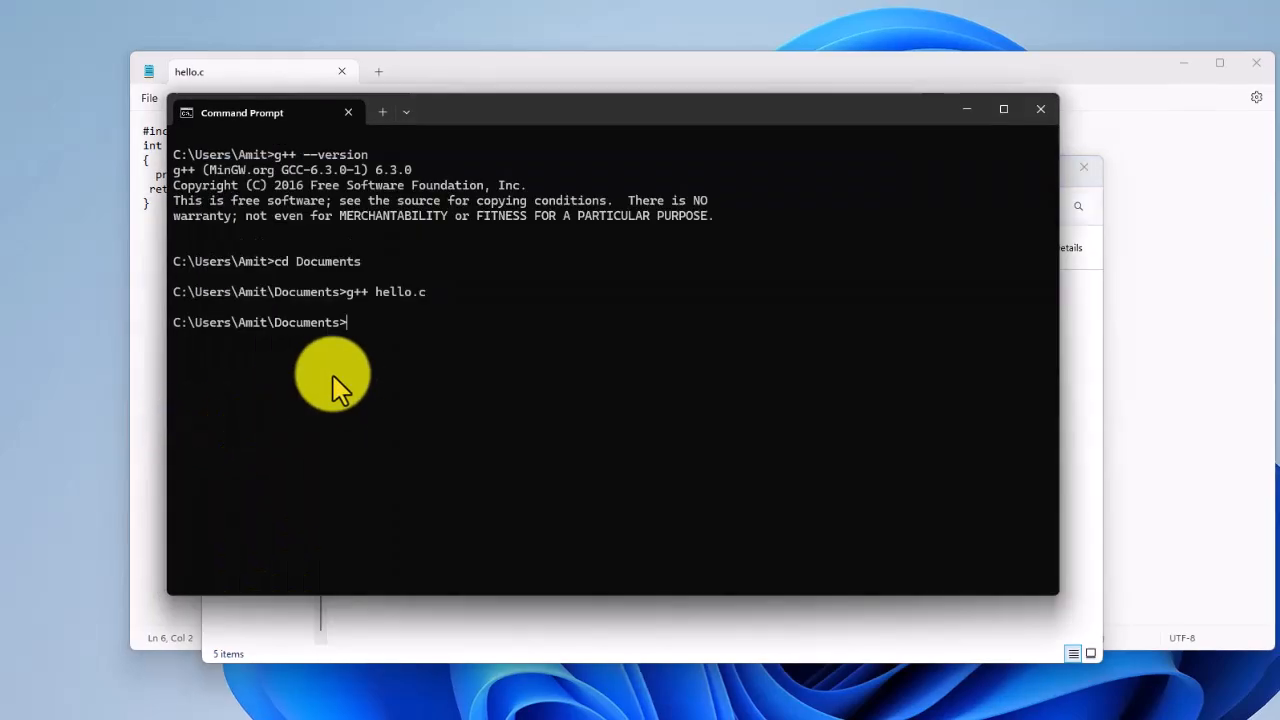
type("a.exe")
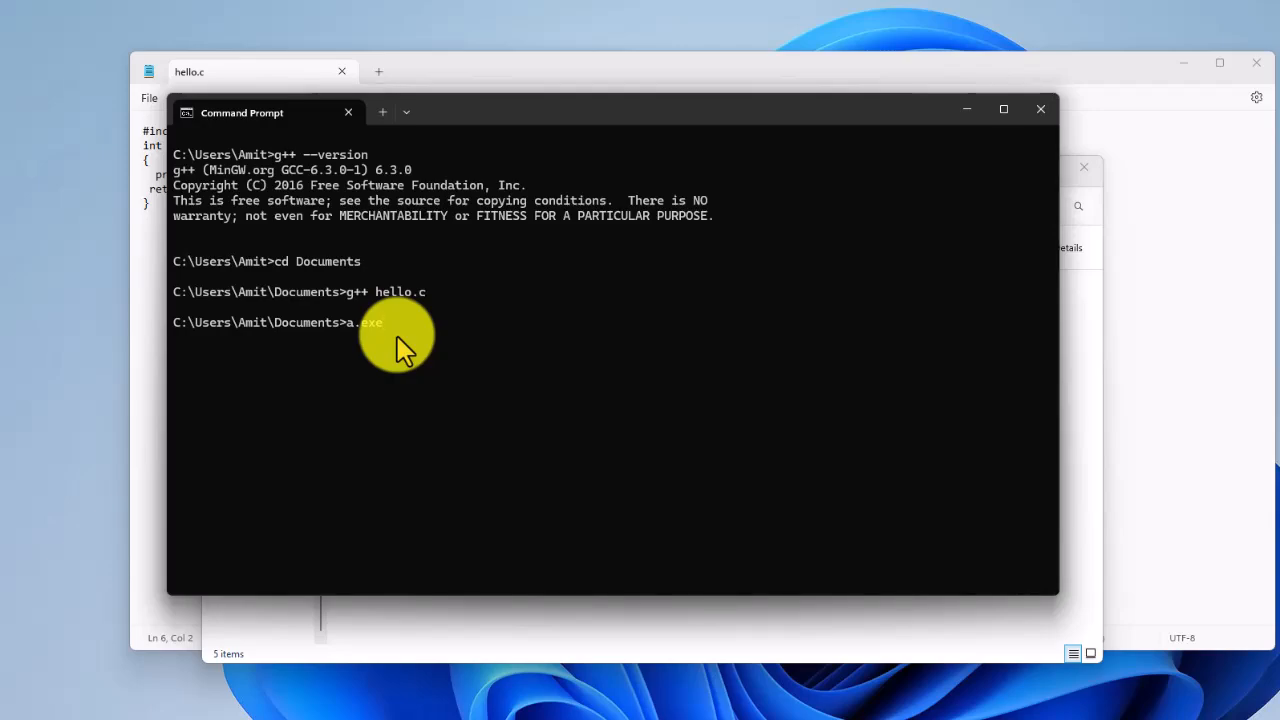
key("Return")
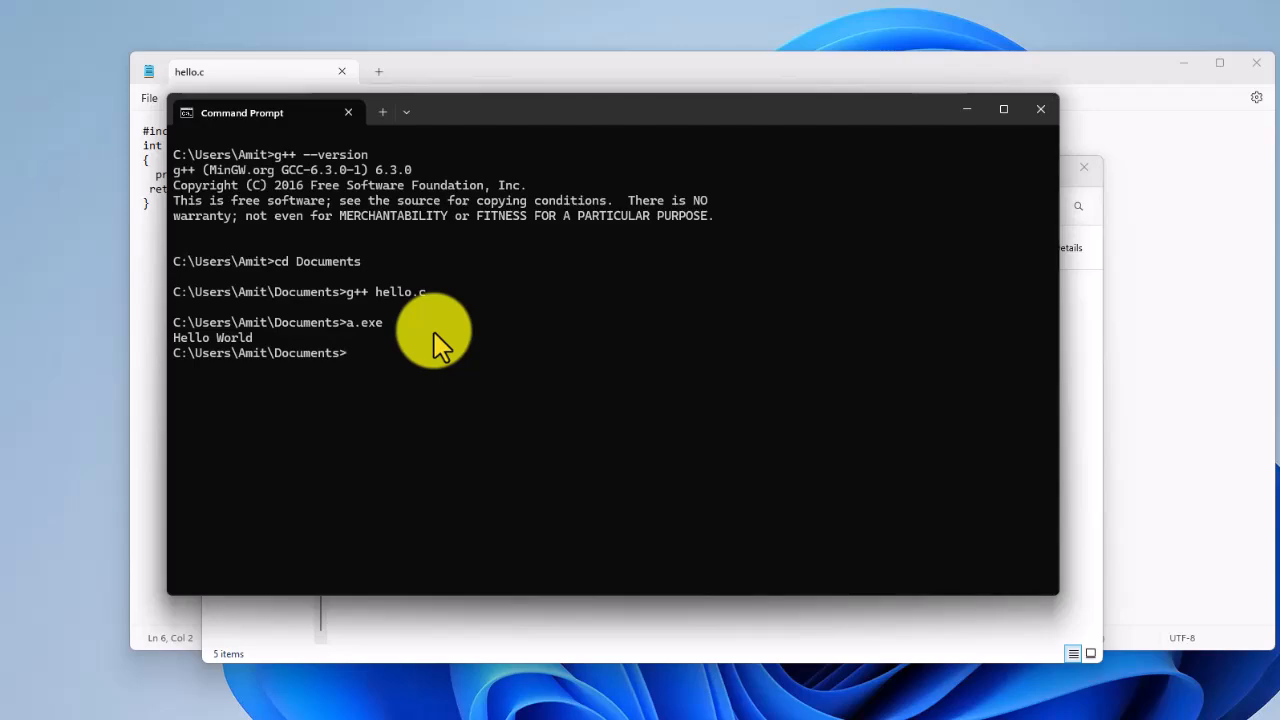